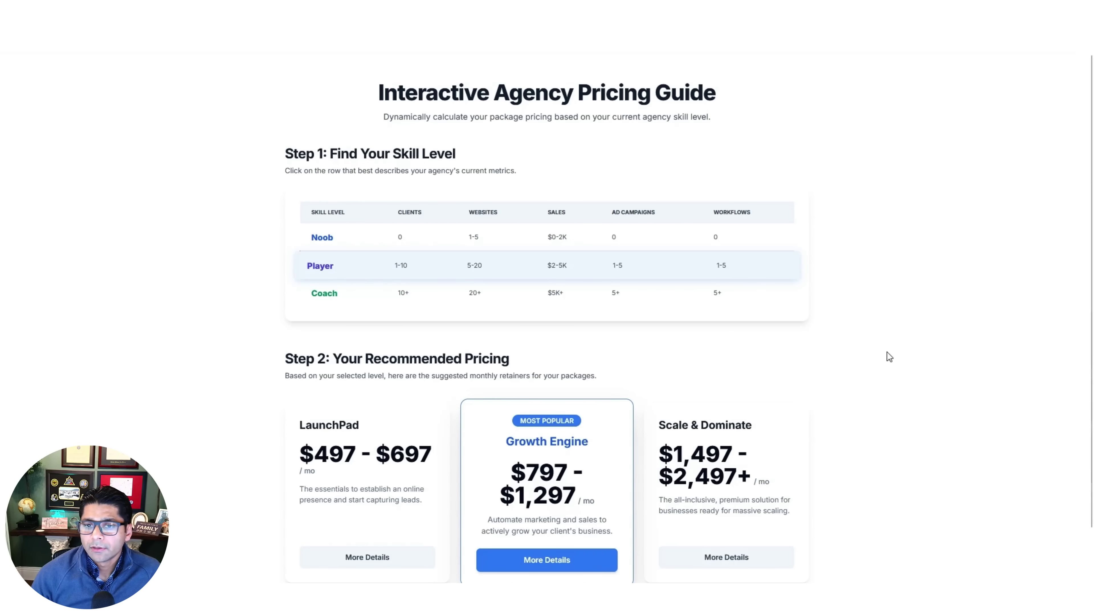
- Scroll down the Interactive Agency Pricing Guide to HighLevel's awards section
scroll(886, 354, down, 1)
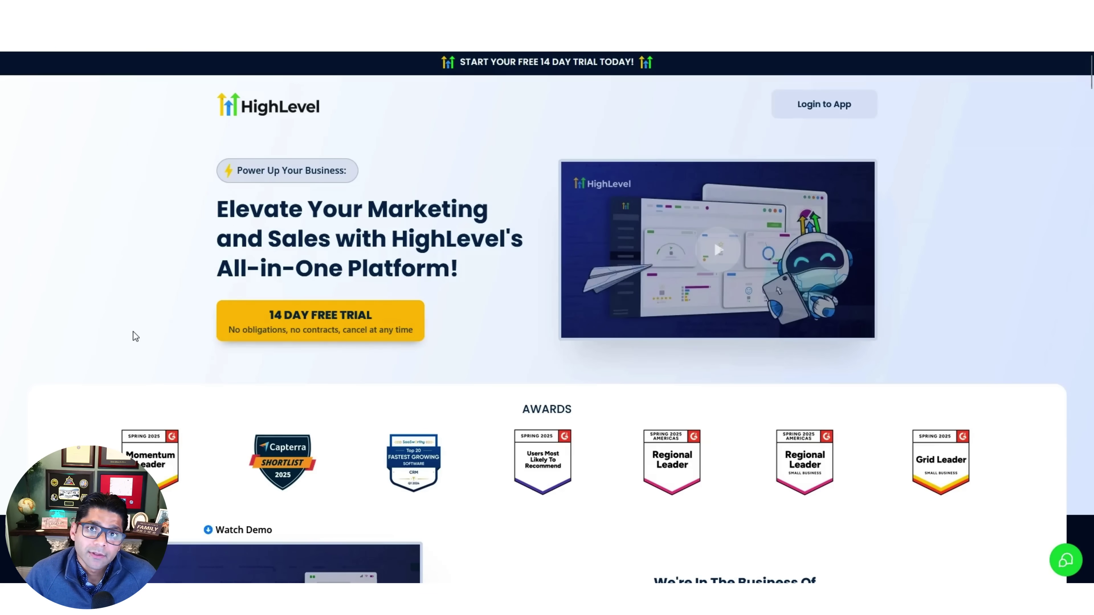
scroll(134, 334, down, 10)
scroll(136, 333, up, 10)
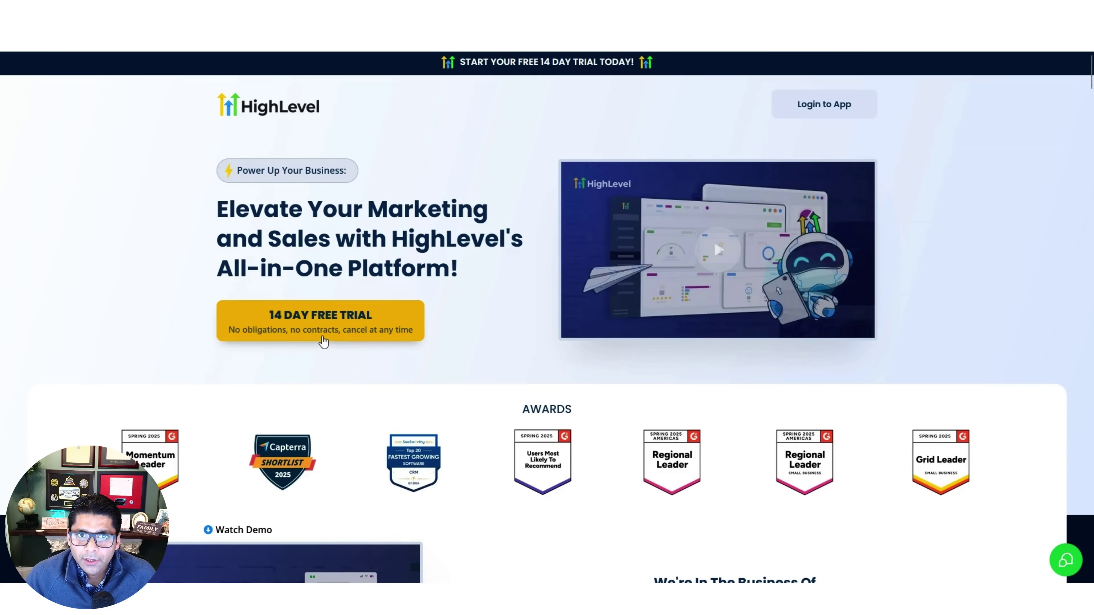
key(ctrl+l)
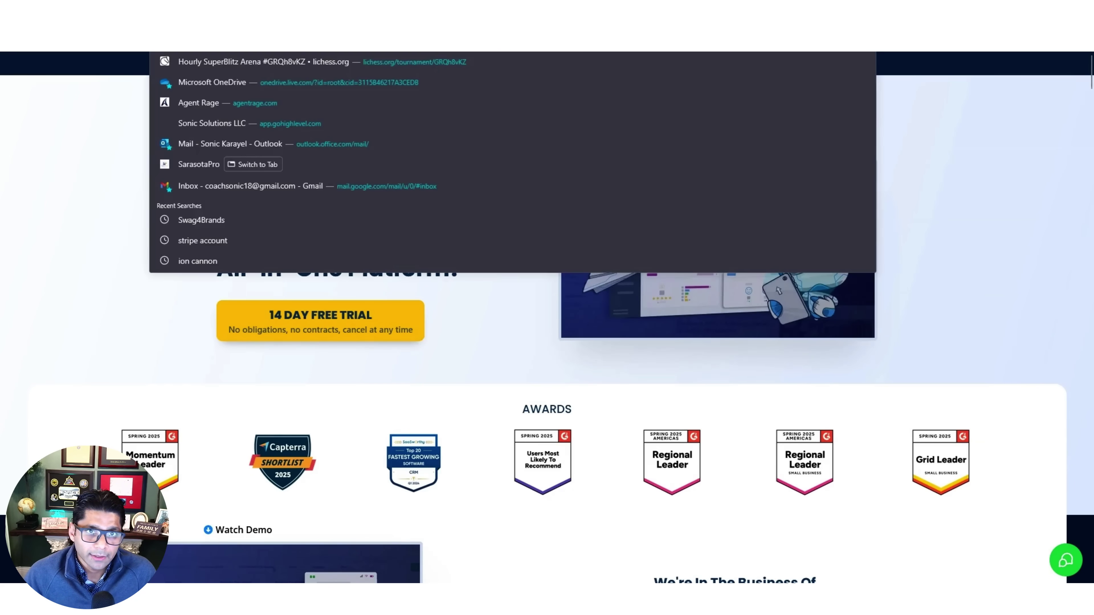
click(106, 174)
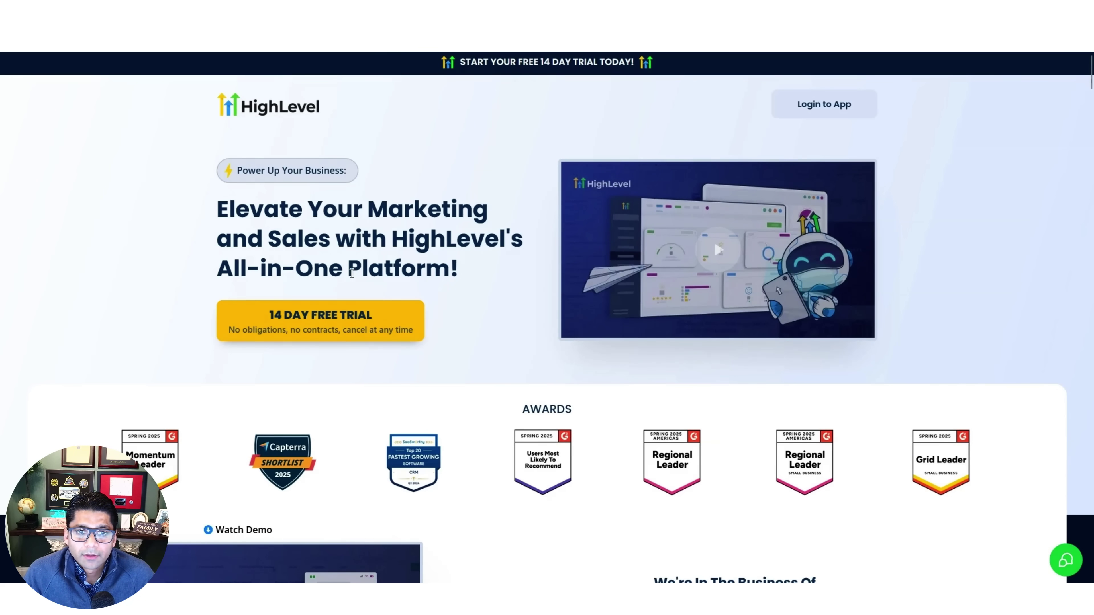
- Fill the free trial form with company 'Sonic Combinator', the contact's full name, e-mail and phone
click(335, 330)
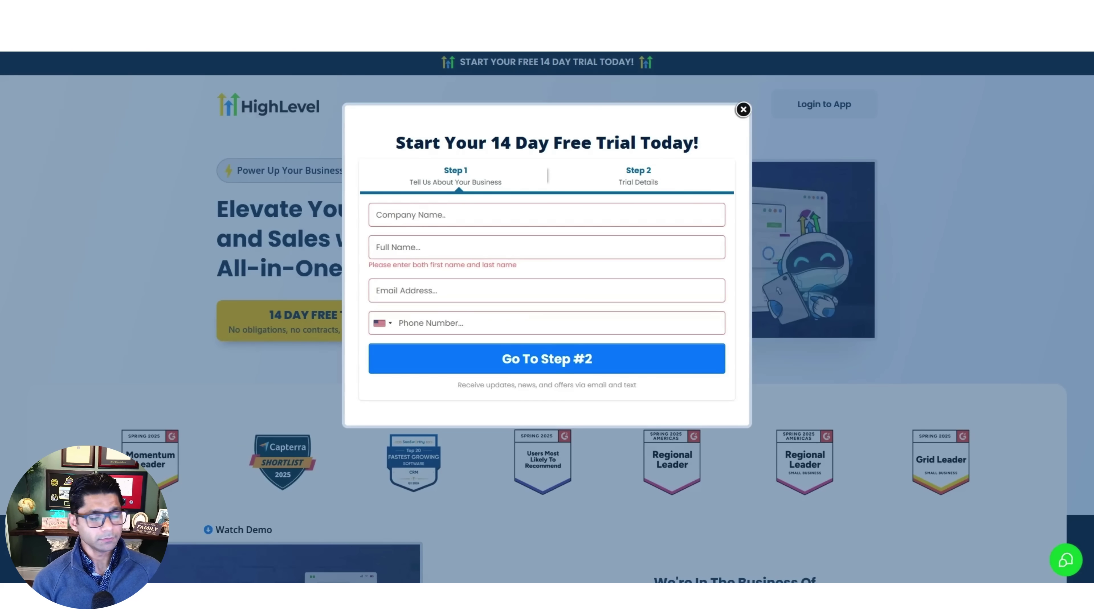
text(Sonic Combinator)
key(Tab)
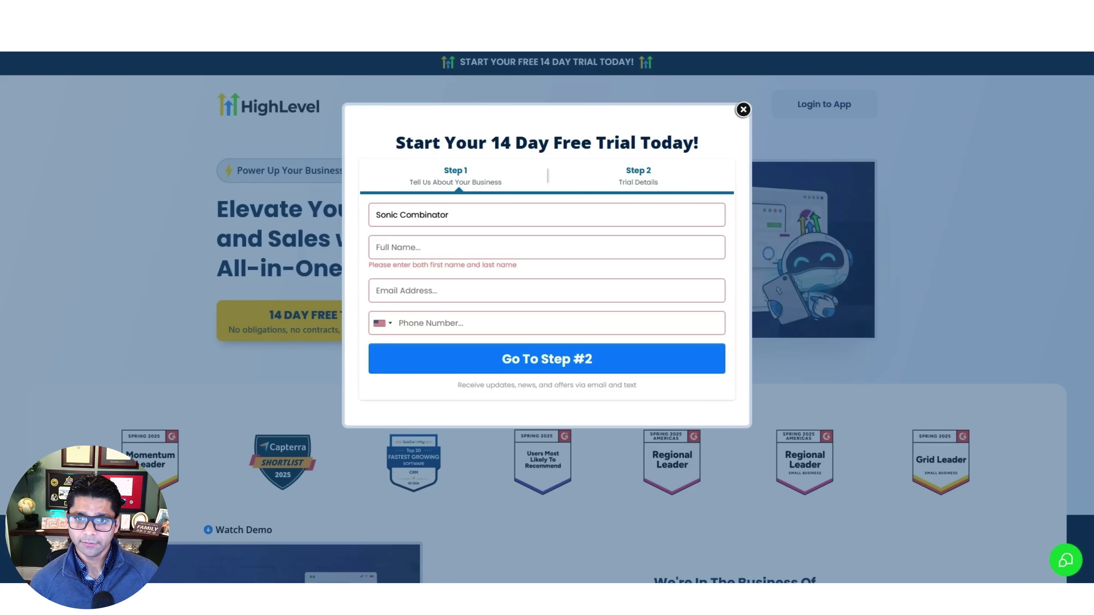
text(Sonic K)
key(Tab)
key(ctrl+v)
key(Tab)
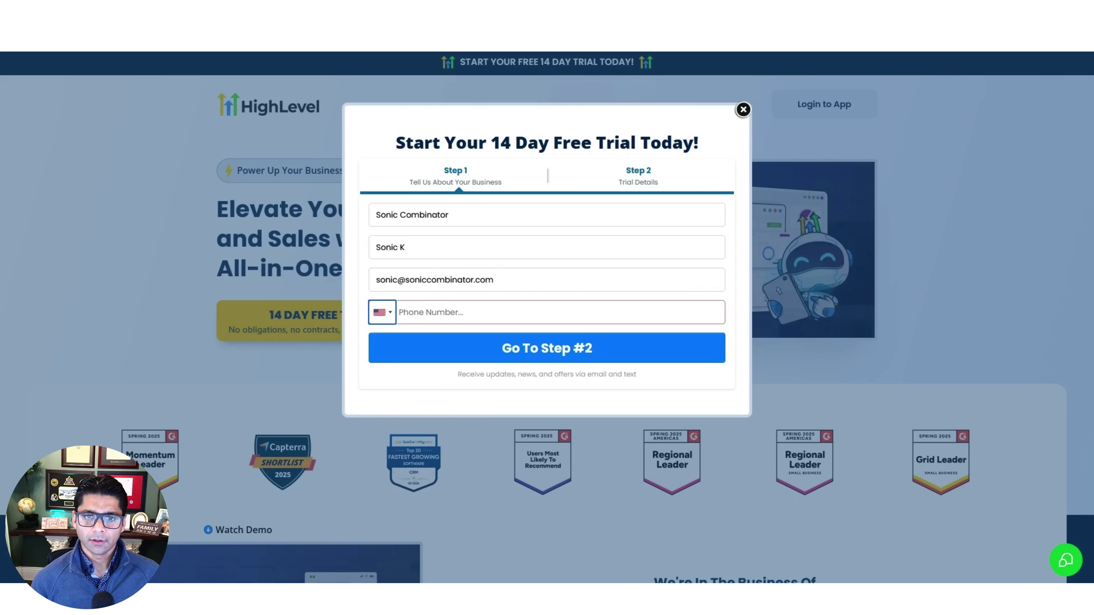
click(458, 312)
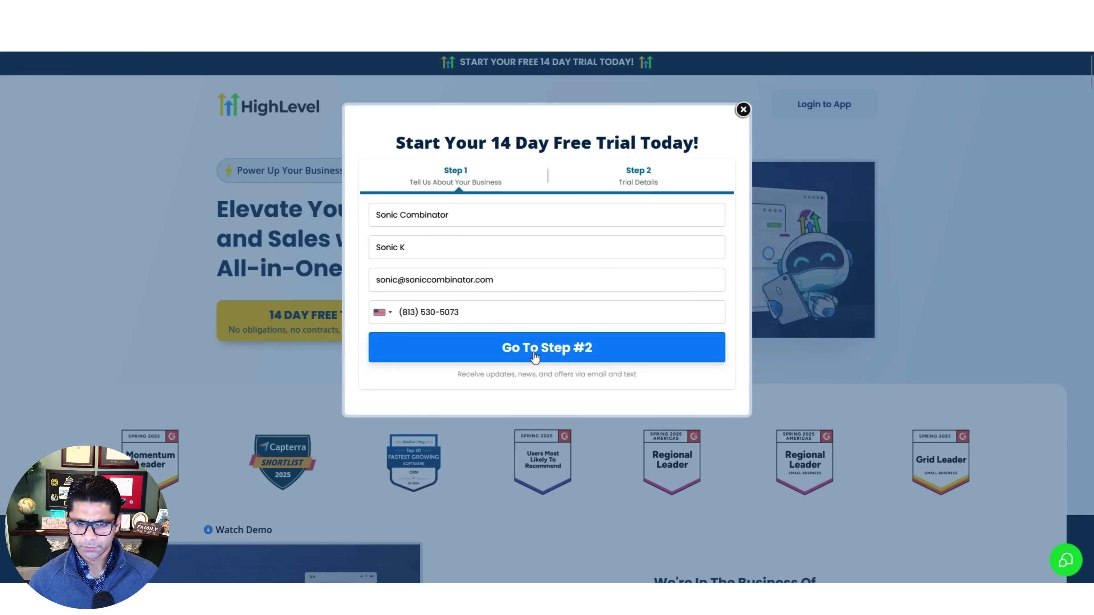
- Choose the $297 Unlimited Plan and start the 14 day free trial
click(534, 357)
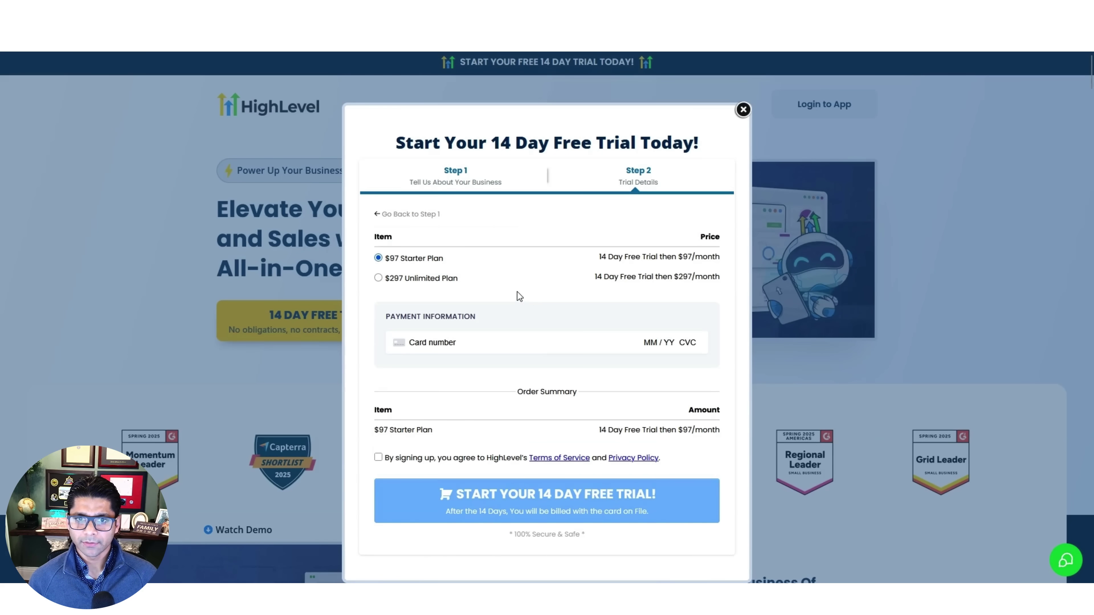
click(378, 278)
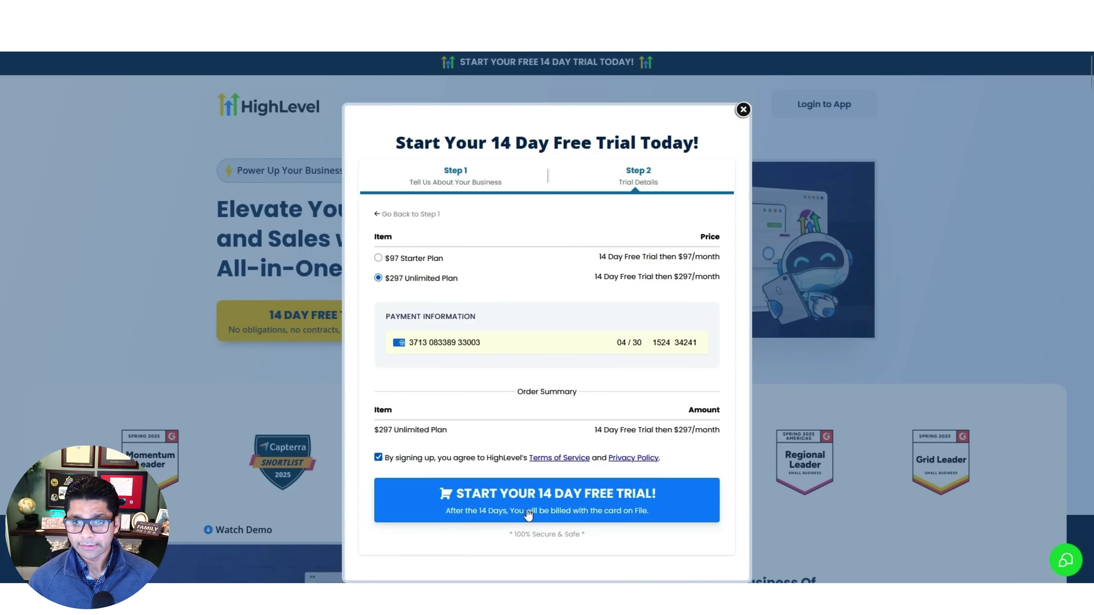
click(527, 514)
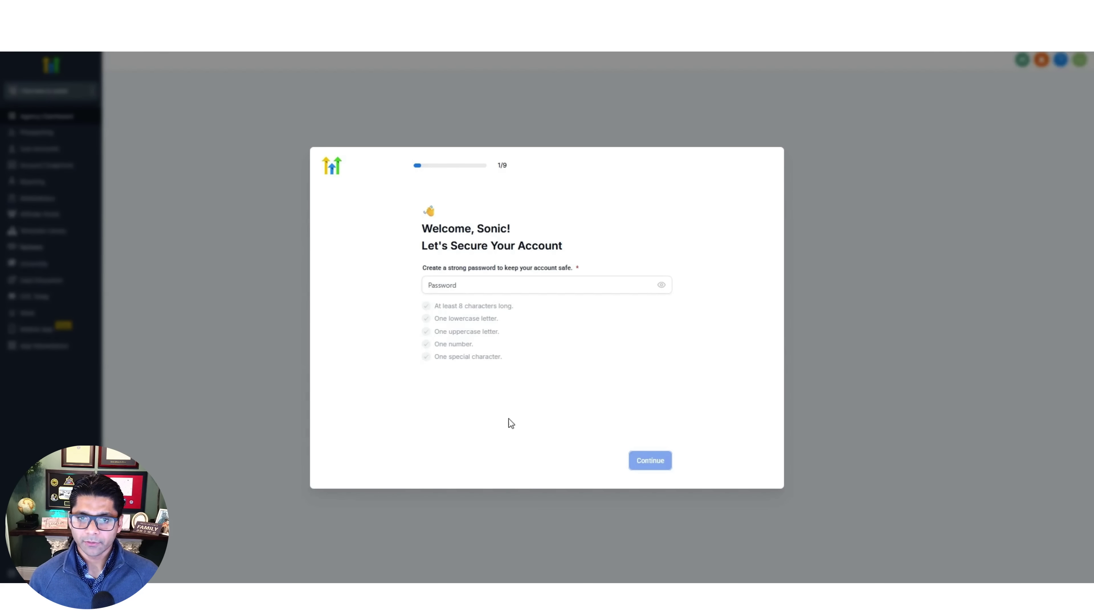
- Set and submit the new account's password
click(508, 286)
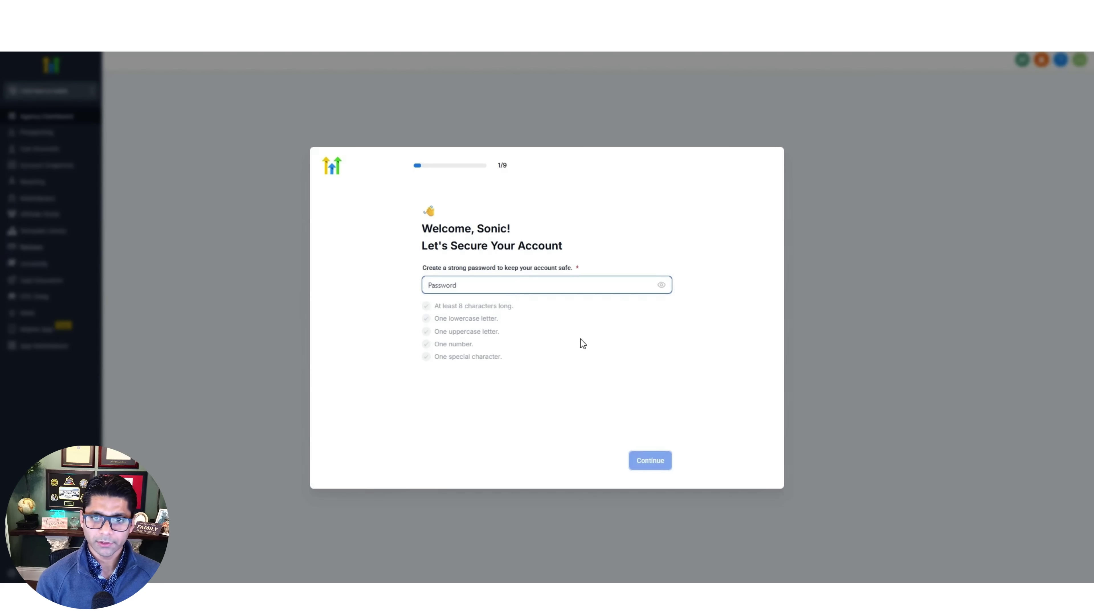
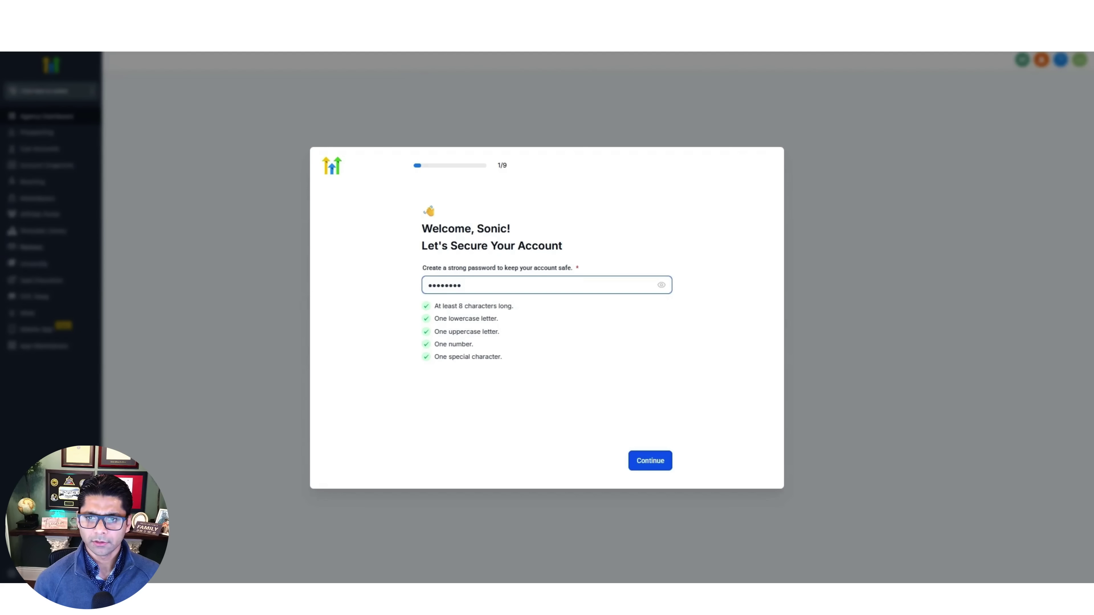
key(Return)
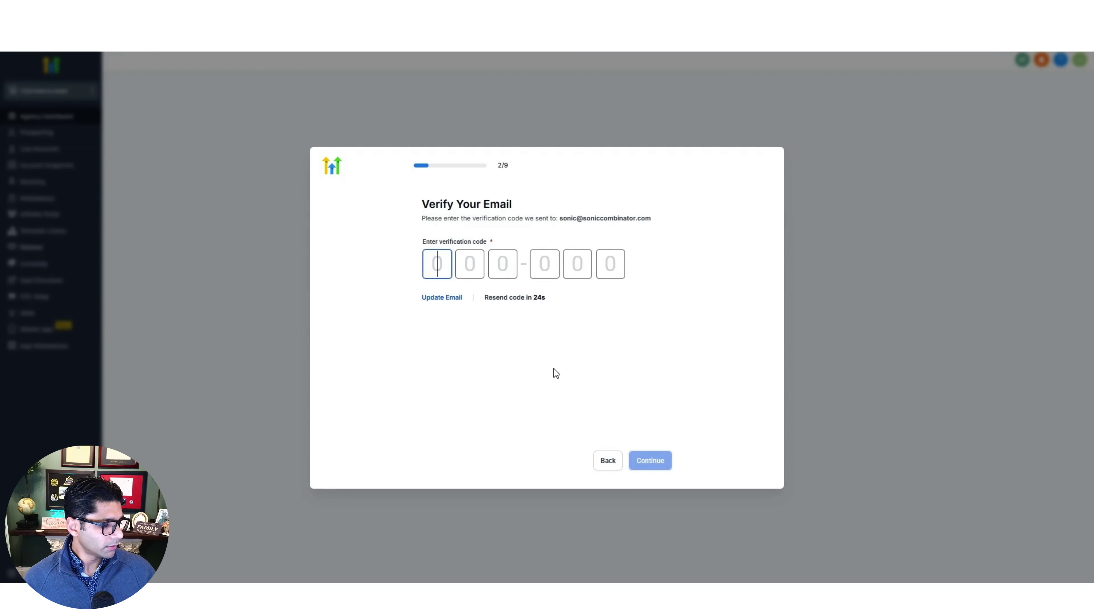
- Replace the account e-mail with the corrected address and send the verification code
click(442, 297)
key(ctrl+a)
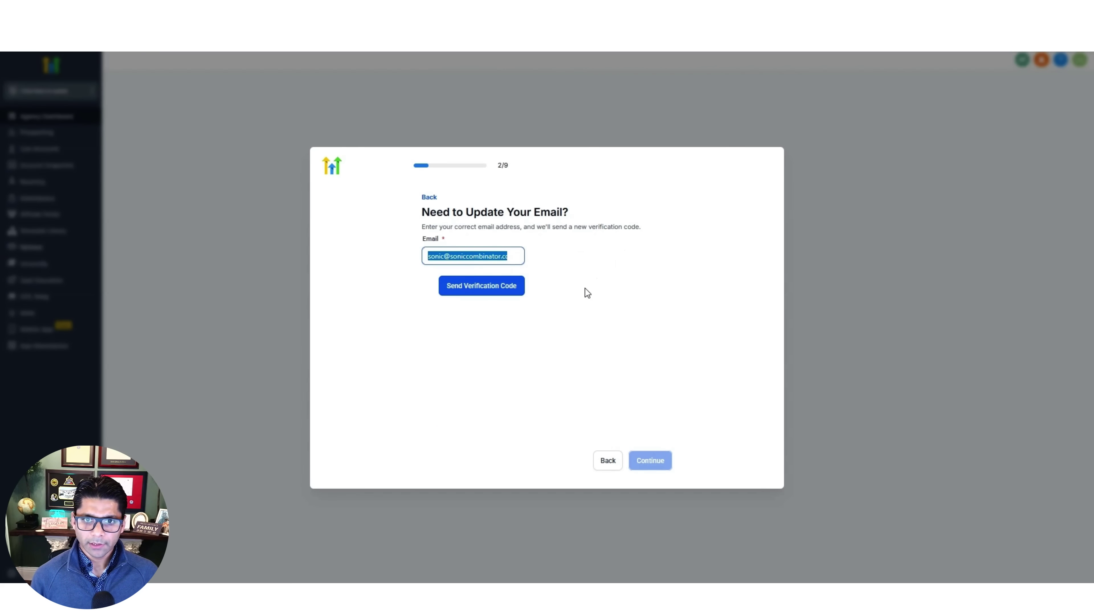
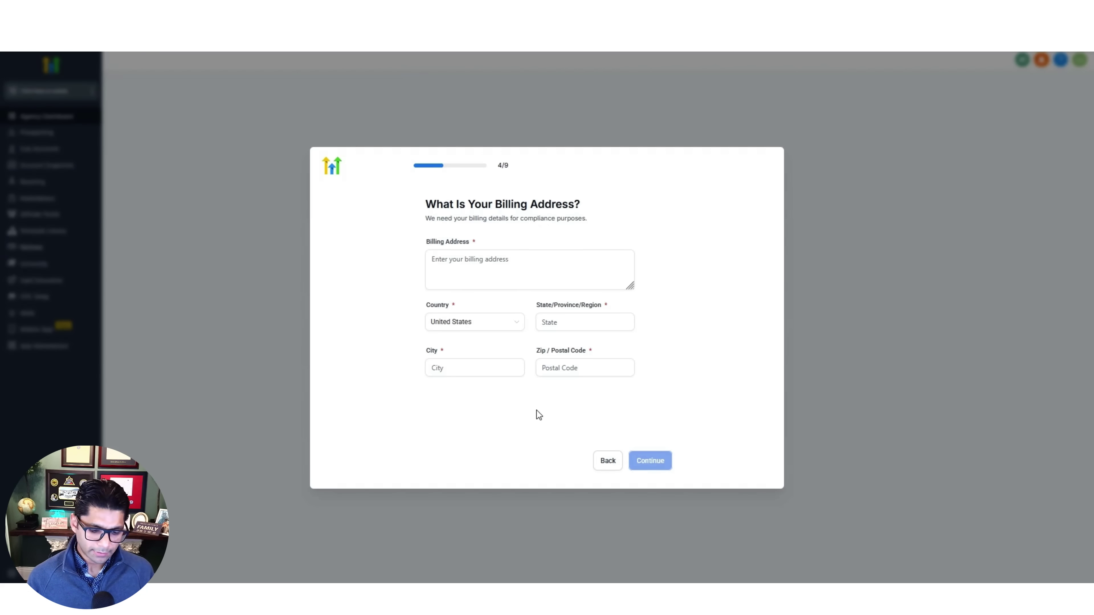
- Enter the billing address, choose marketing-agency use, and answer yes to reselling HighLevel
click(515, 272)
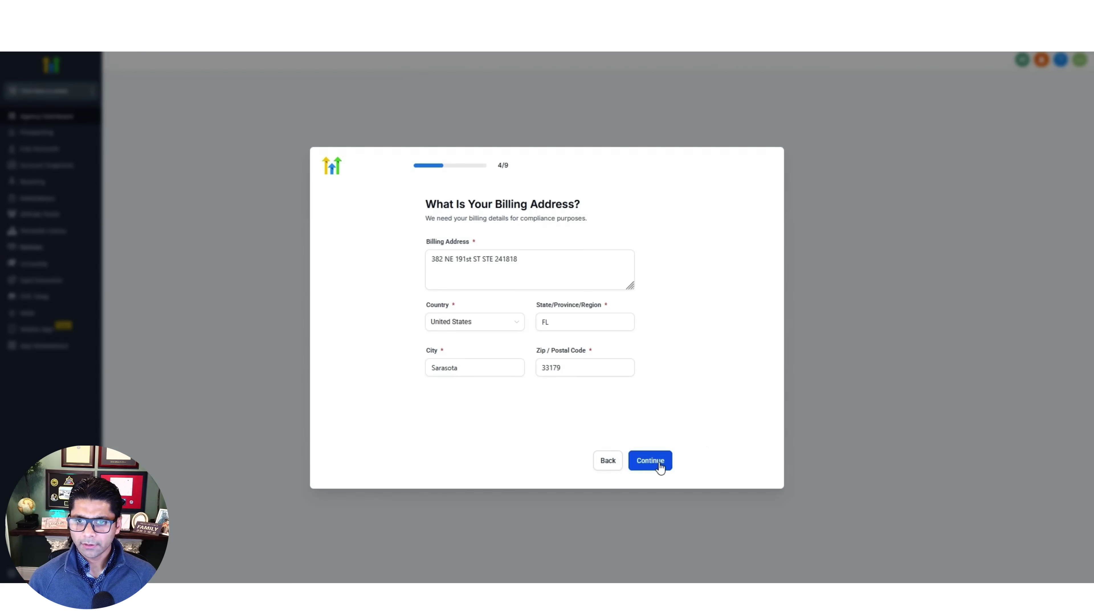
click(660, 465)
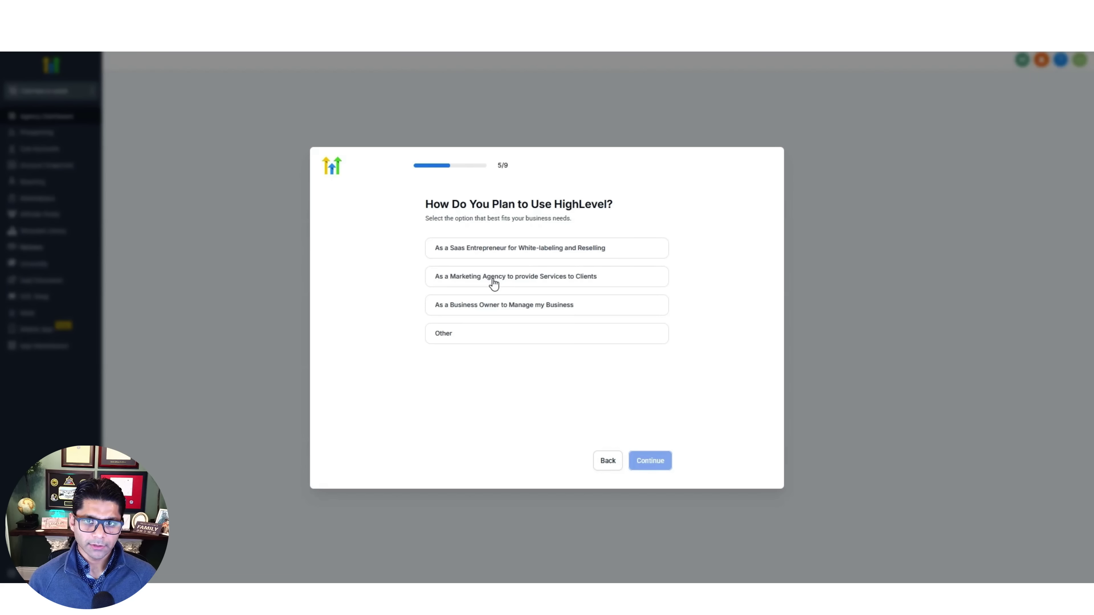
click(494, 284)
click(651, 465)
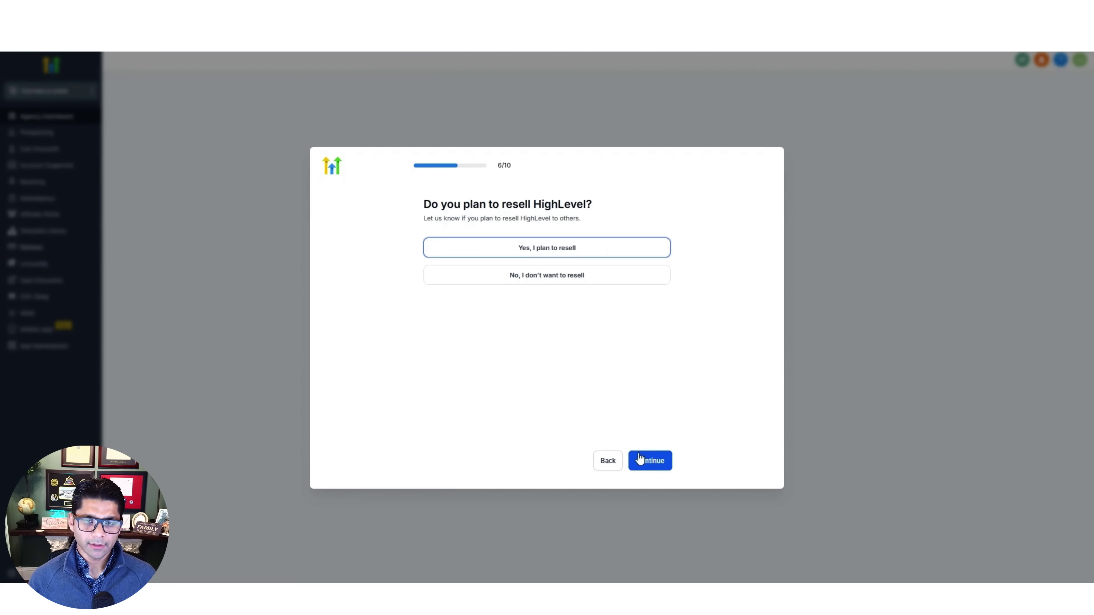
click(560, 252)
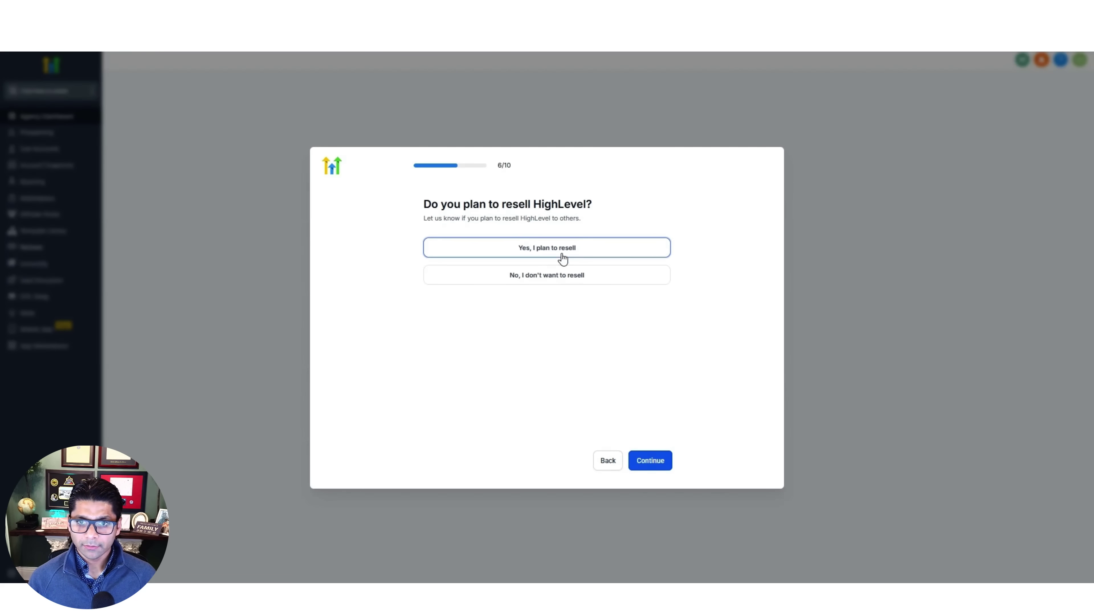
click(651, 462)
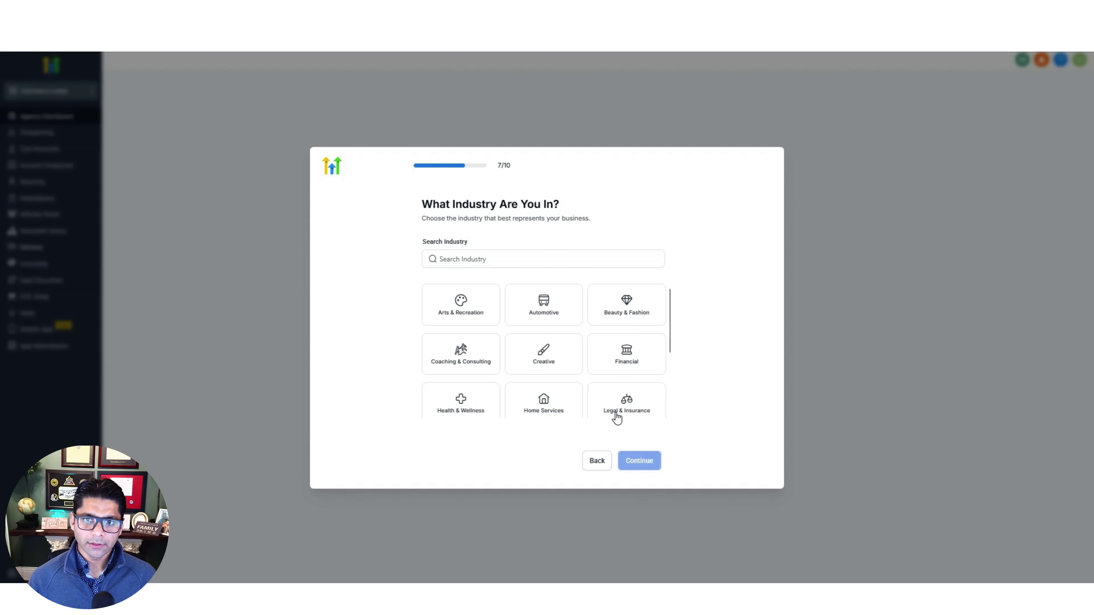
- Pick Marketing Agency as the industry and 1-3 clients being managed
scroll(571, 367, down, 1)
scroll(571, 367, down, 2)
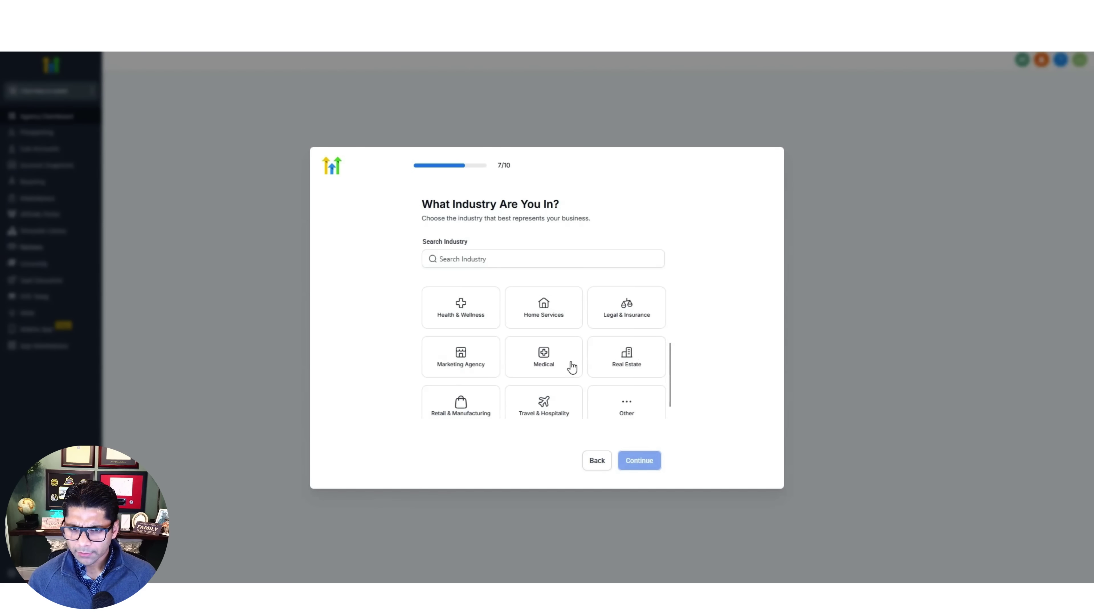
click(473, 356)
click(637, 460)
click(471, 244)
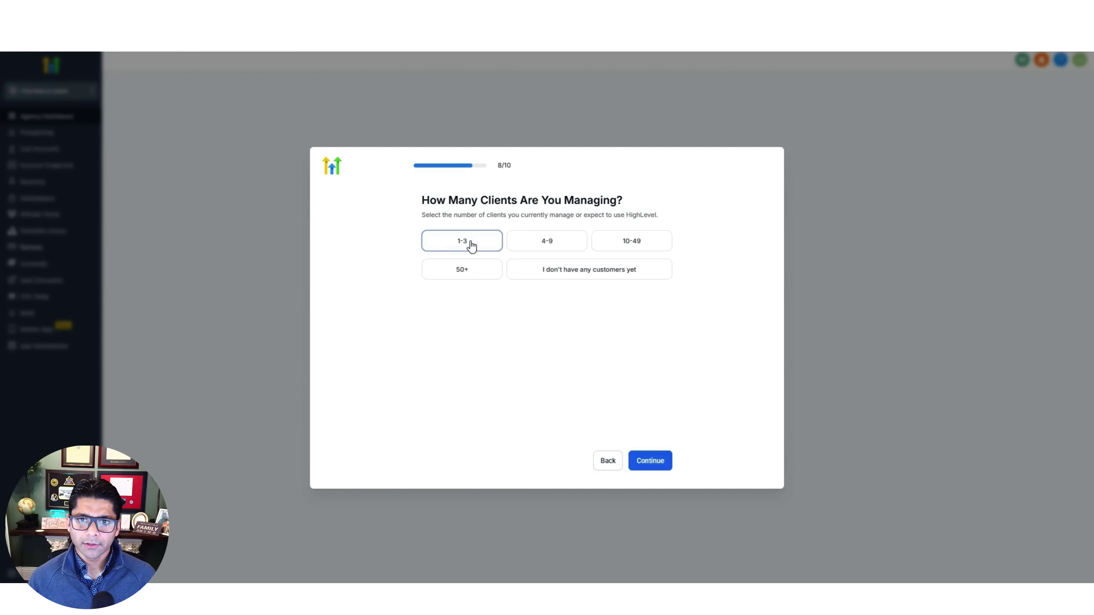
click(650, 467)
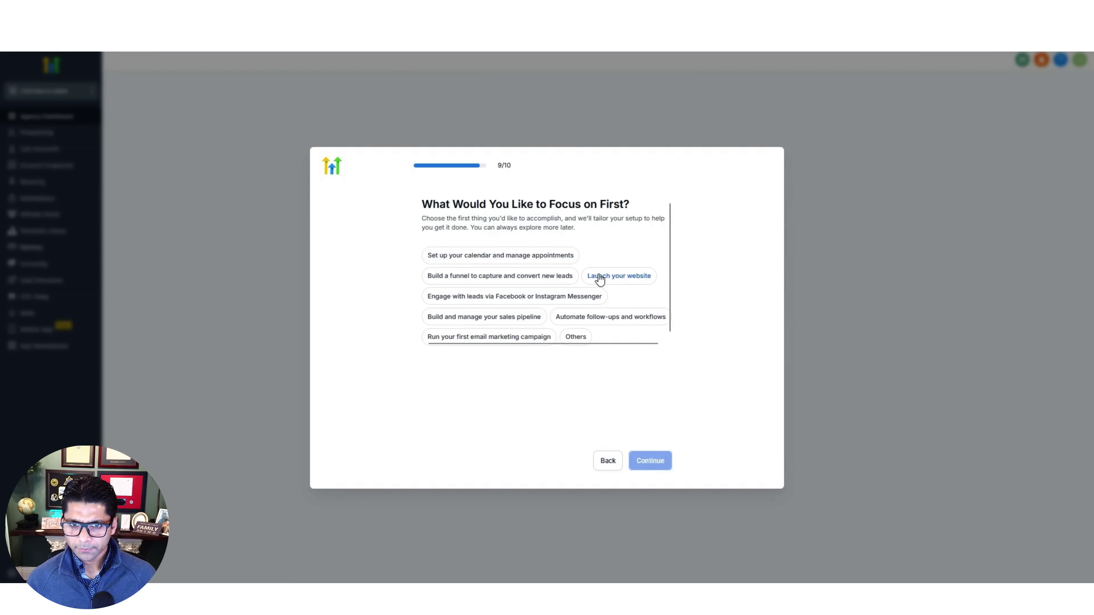
- Choose building a funnel as the first focus and review the final platforms question
click(538, 278)
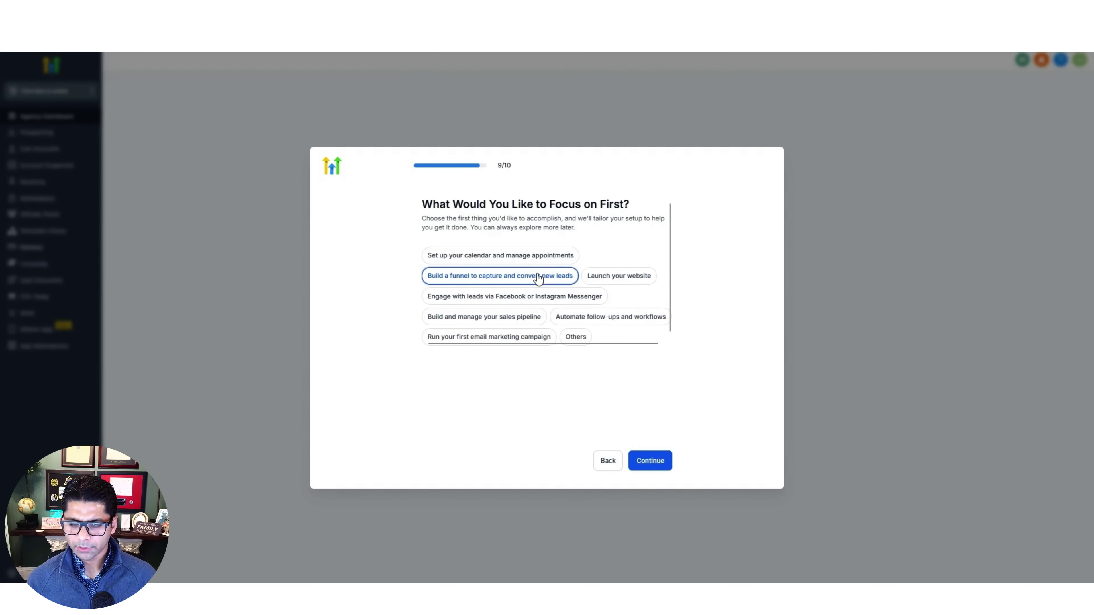
click(648, 463)
scroll(606, 380, down, 5)
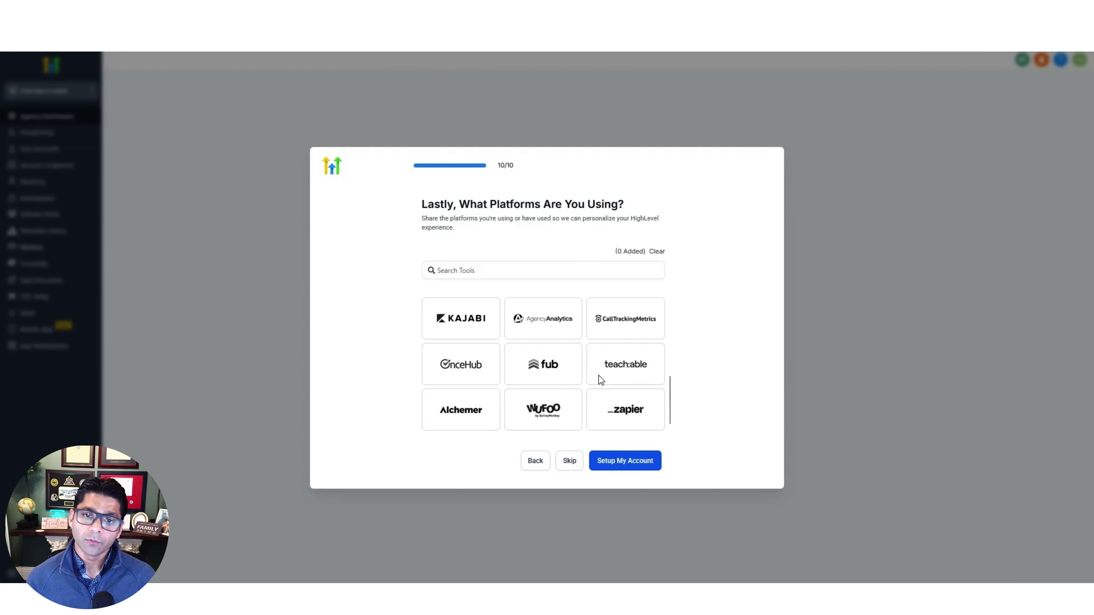
scroll(612, 394, up, 5)
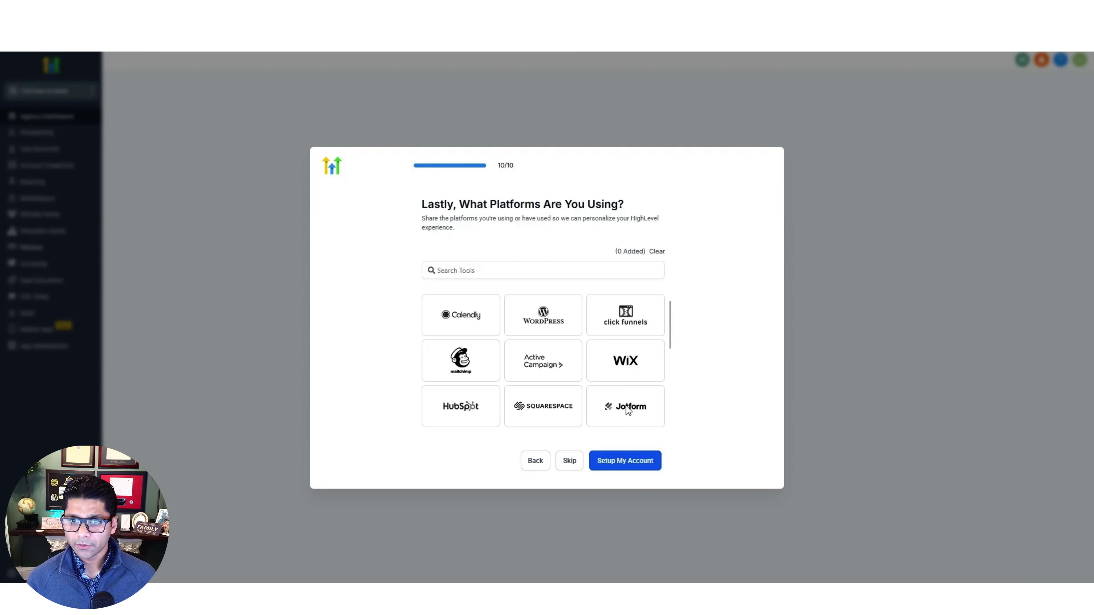
scroll(484, 334, down, 1)
scroll(485, 333, up, 1)
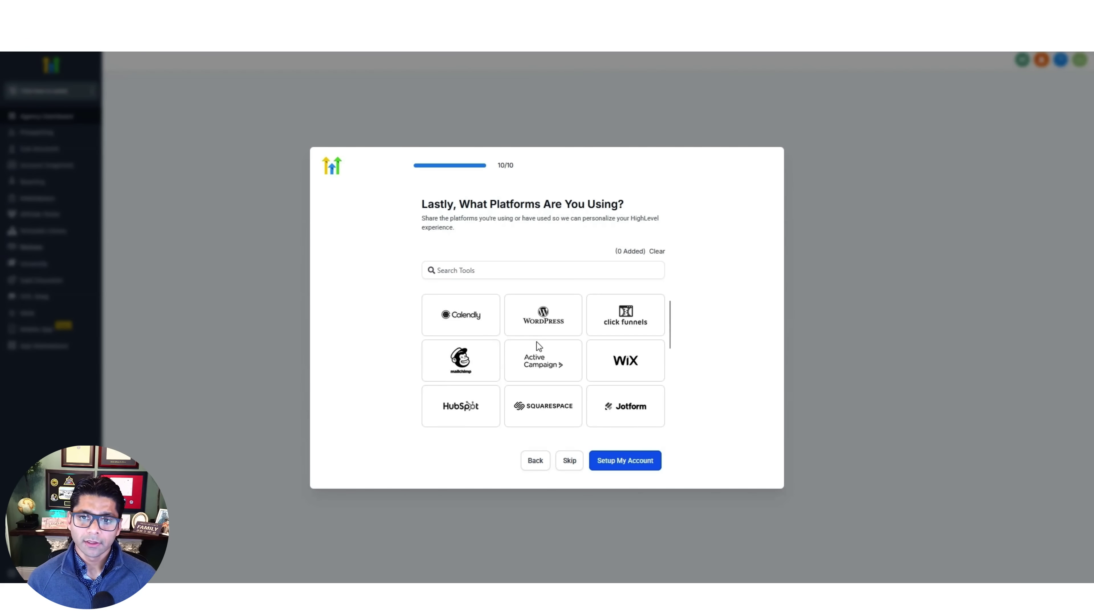
- Create the account, skip the onboarding call, then start a new question in Perplexity
click(631, 468)
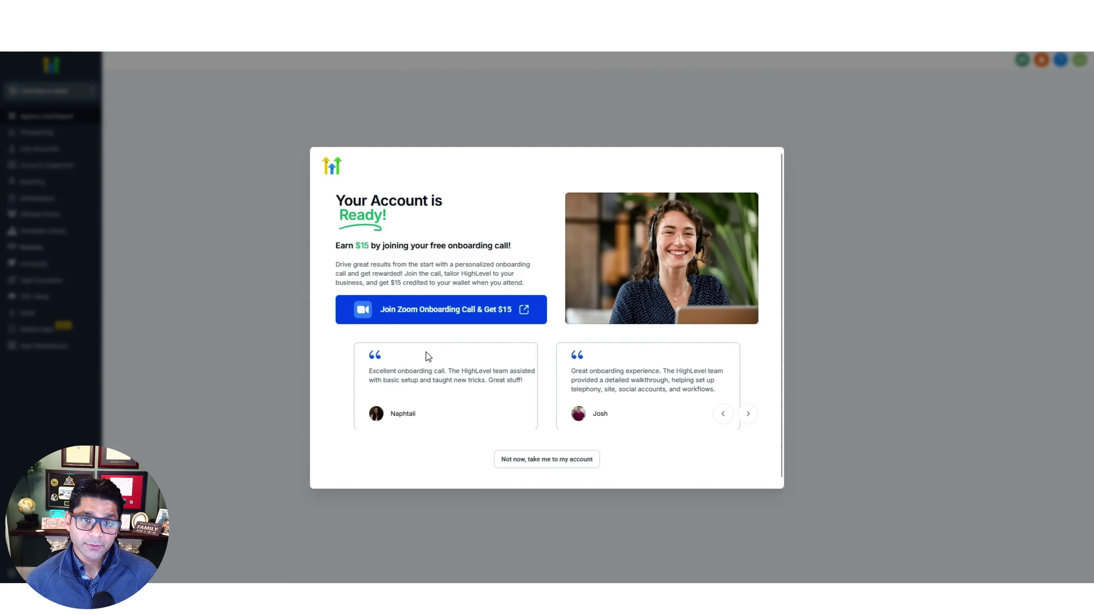
click(544, 466)
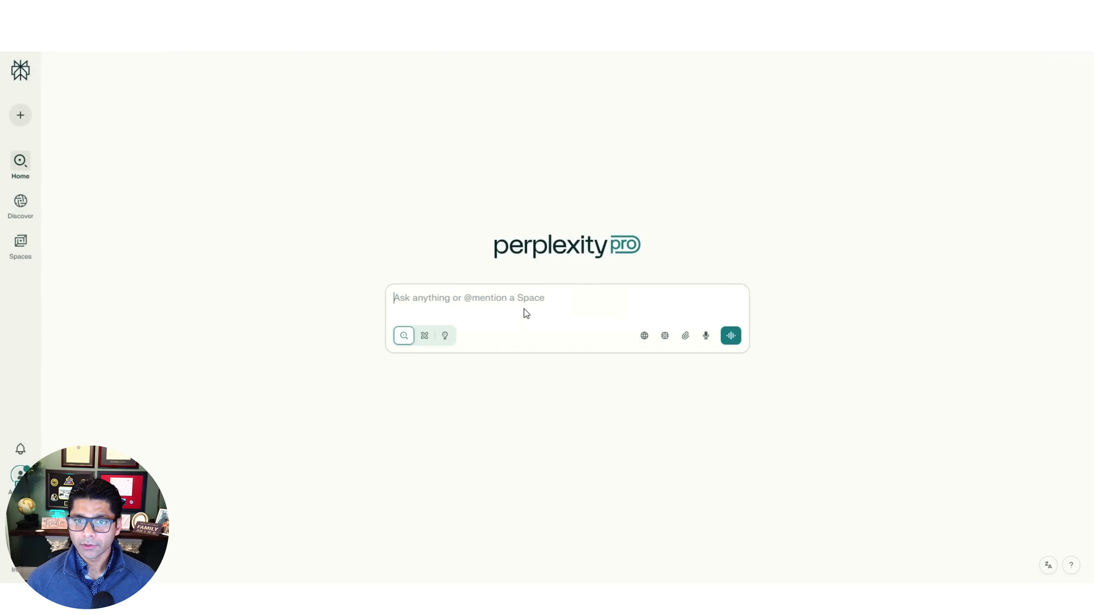
click(525, 300)
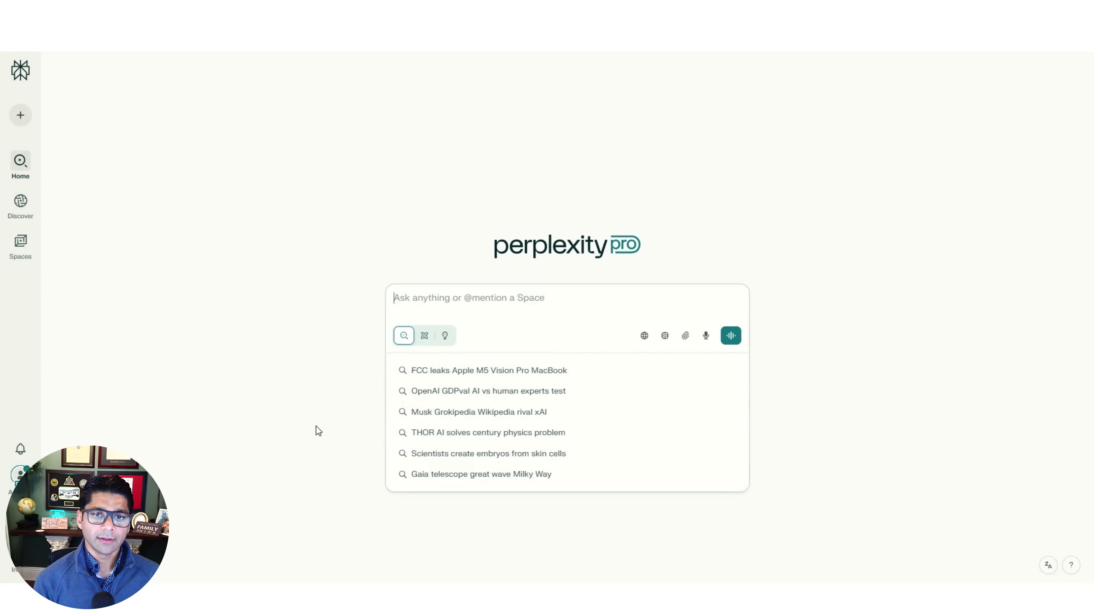
- Ask Perplexity for ten catchy marketing-agency names and pick out ThriveFlow and VisionPulse
text(give me a catchy business name for a marketing agency, give me 10)
key(Return)
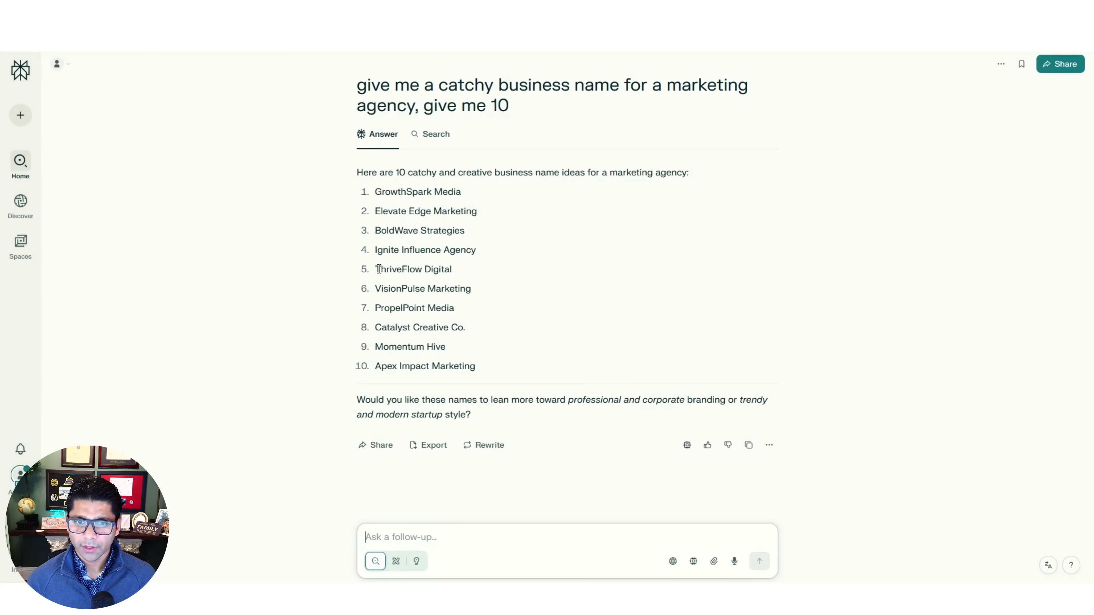
drag(375, 269, 420, 271)
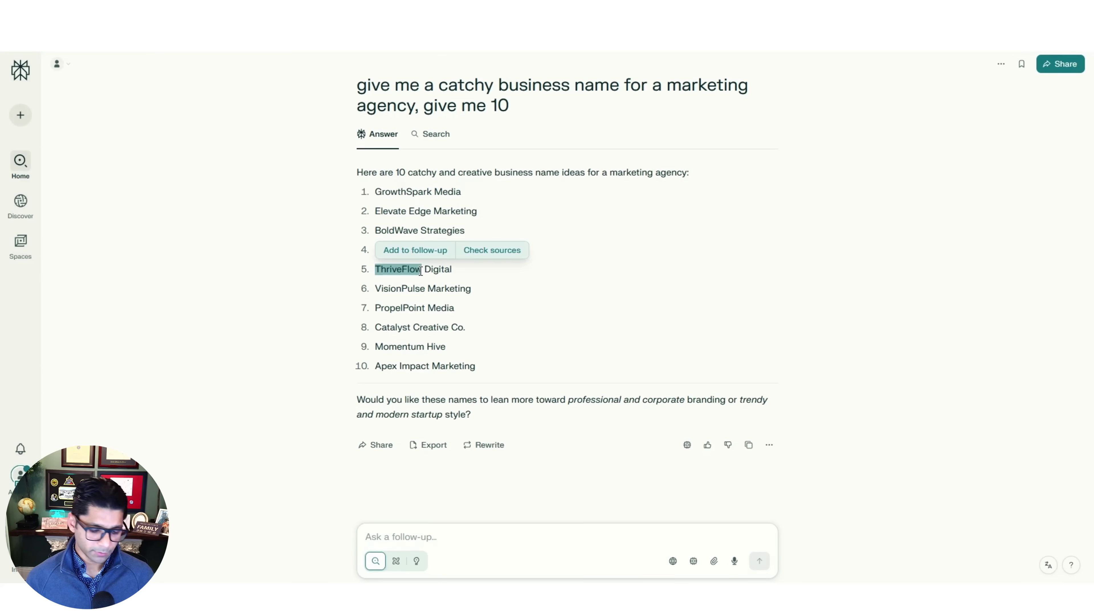
click(791, 258)
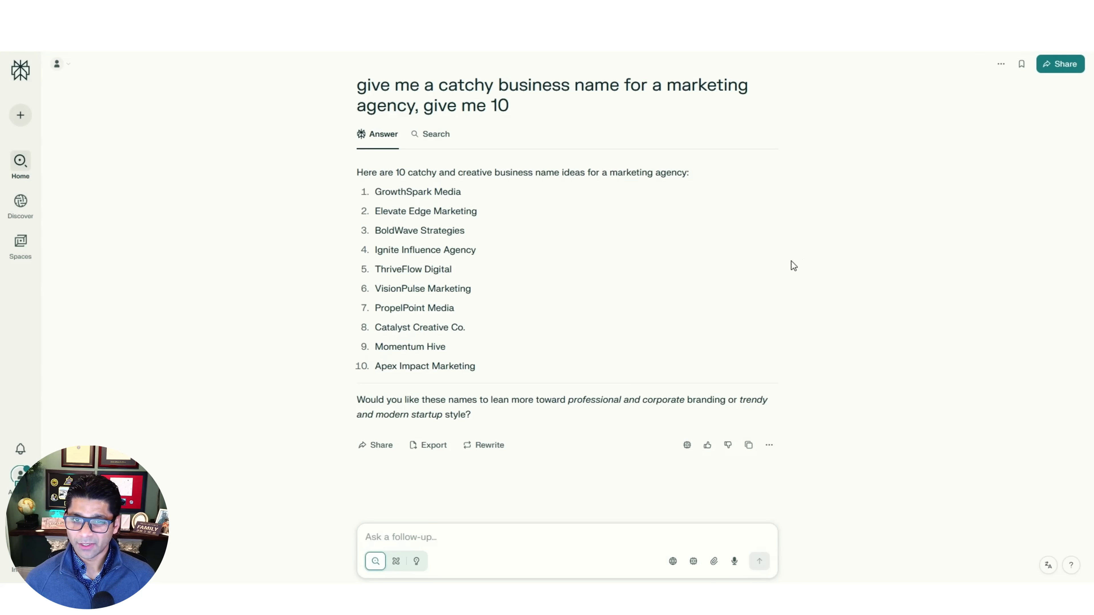
drag(375, 288, 422, 289)
key(ctrl+c)
click(733, 272)
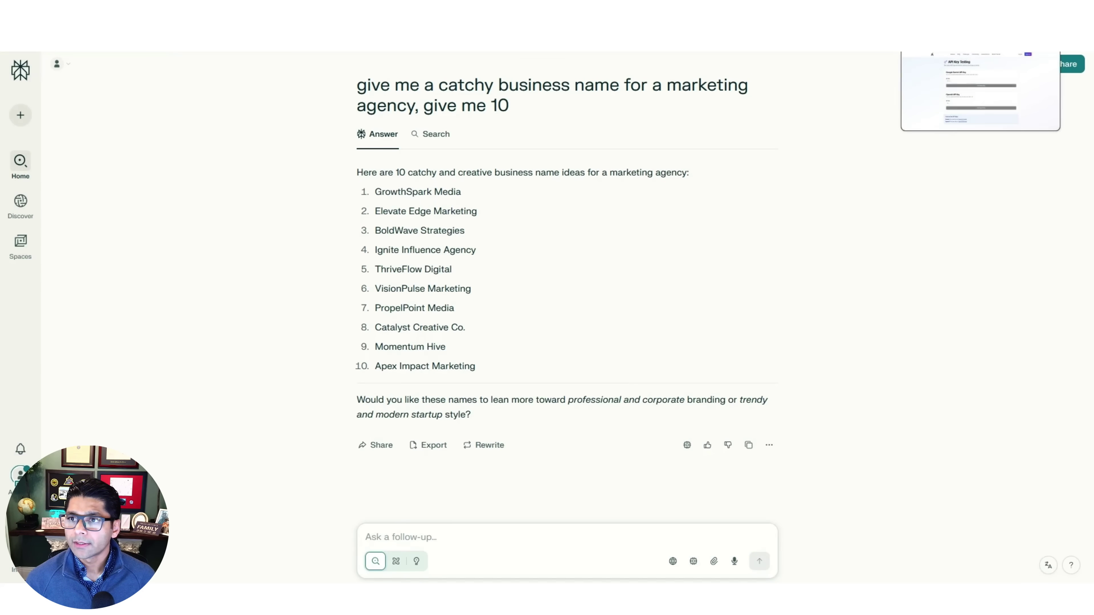
click(981, 39)
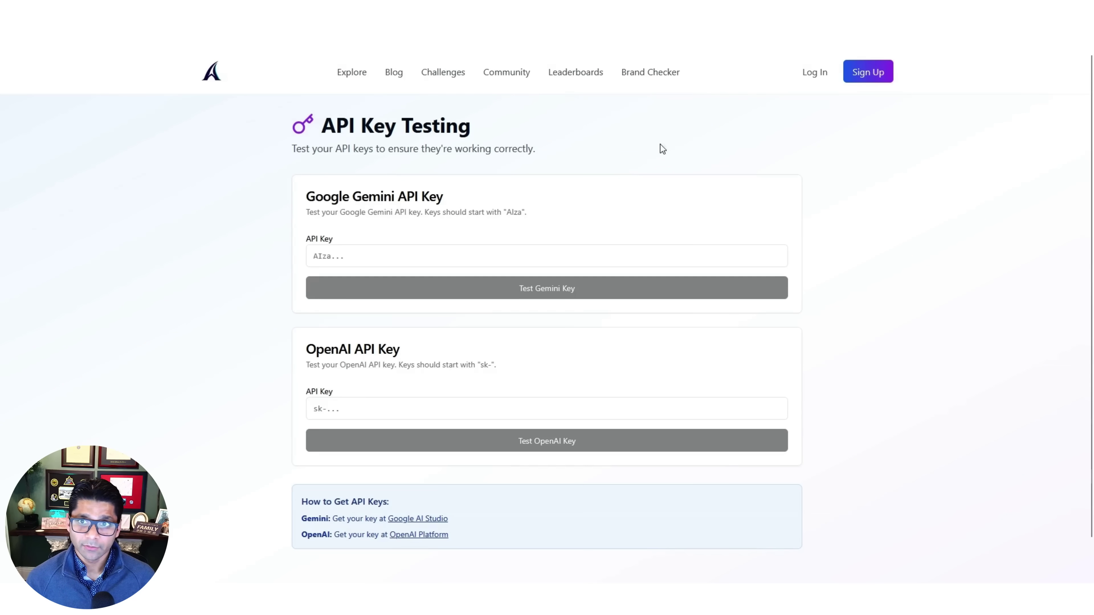
- Check VisionPulse in the Brand Name Availability Checker: .com taken, .io, .net and .co free
click(653, 74)
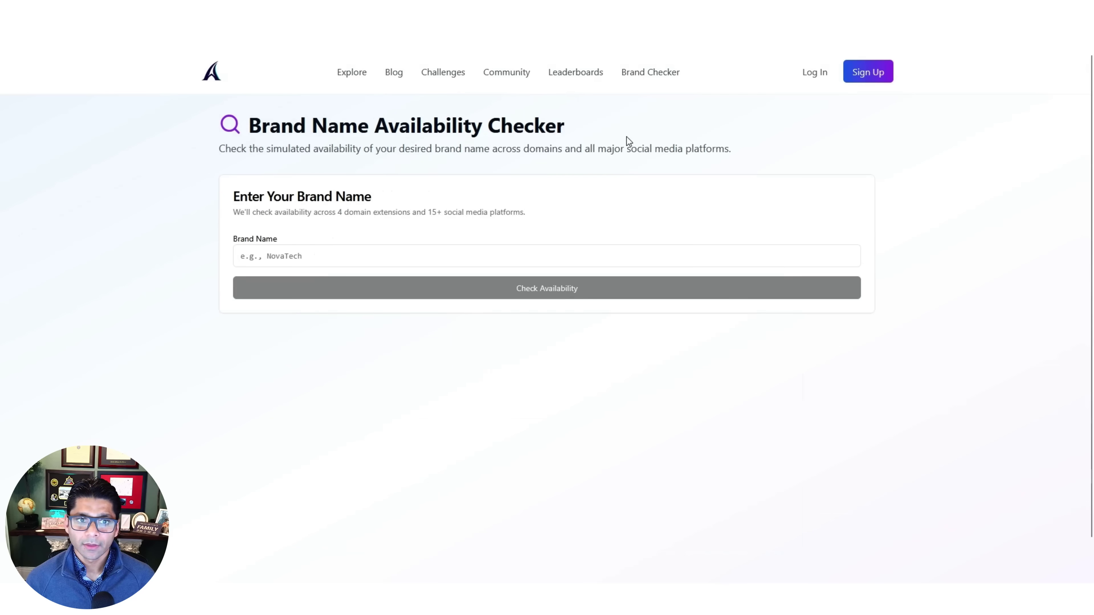
key(ctrl+v)
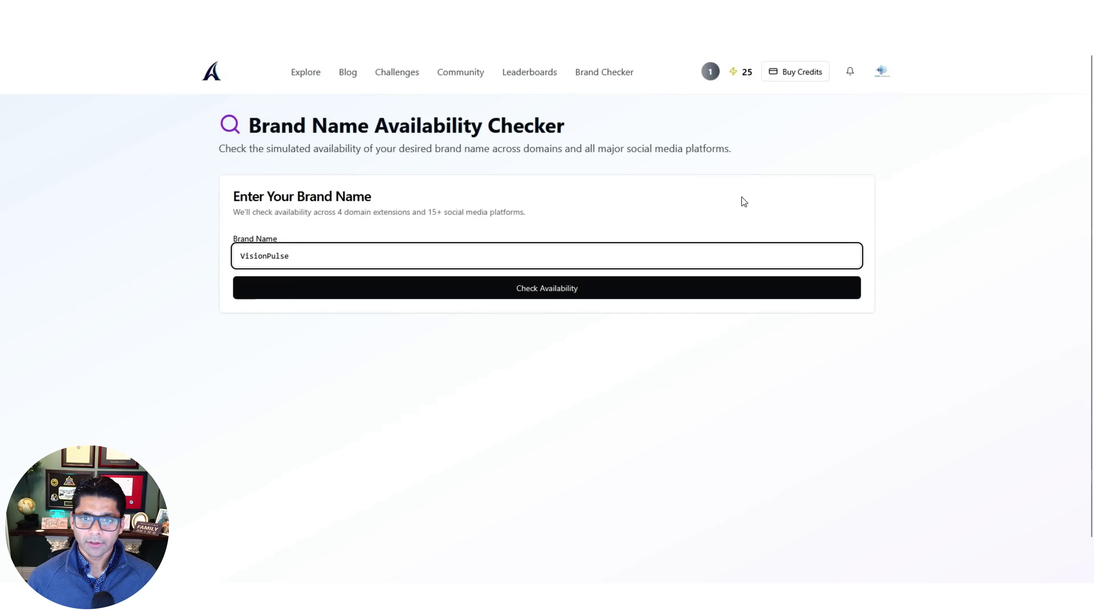
click(615, 289)
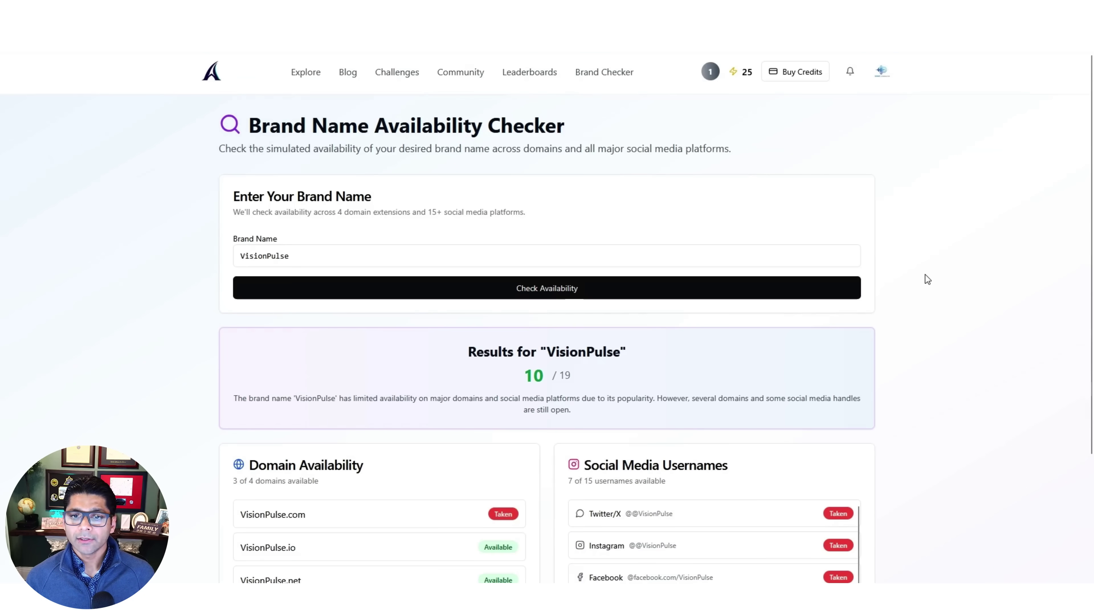
scroll(925, 375, down, 4)
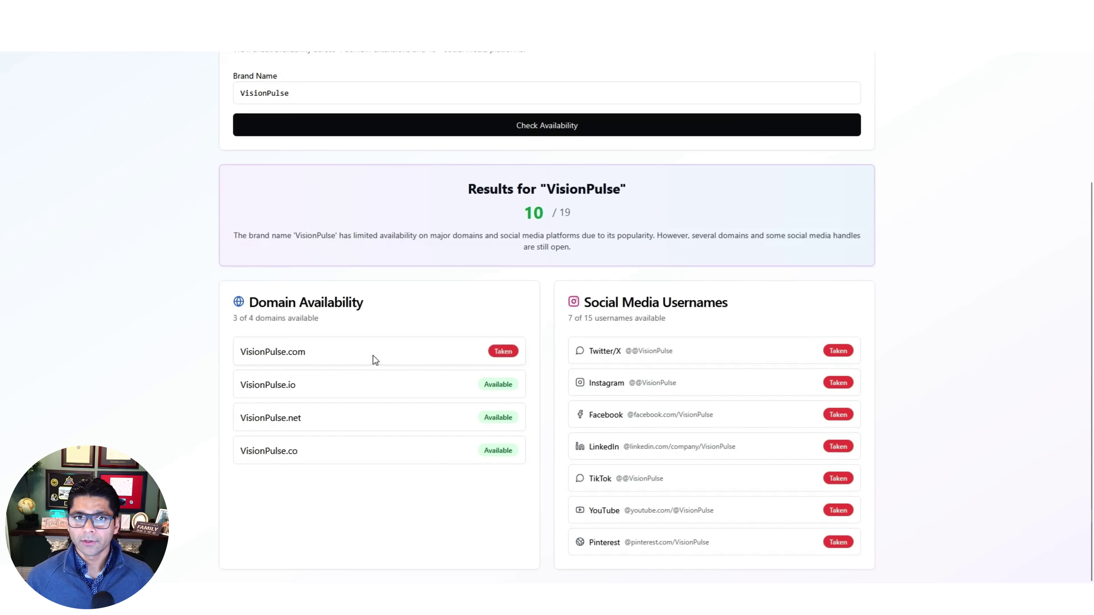
scroll(376, 351, up, 3)
- Re-run the check for brand name soniccombinator and review its domain and social results
drag(306, 257, 232, 255)
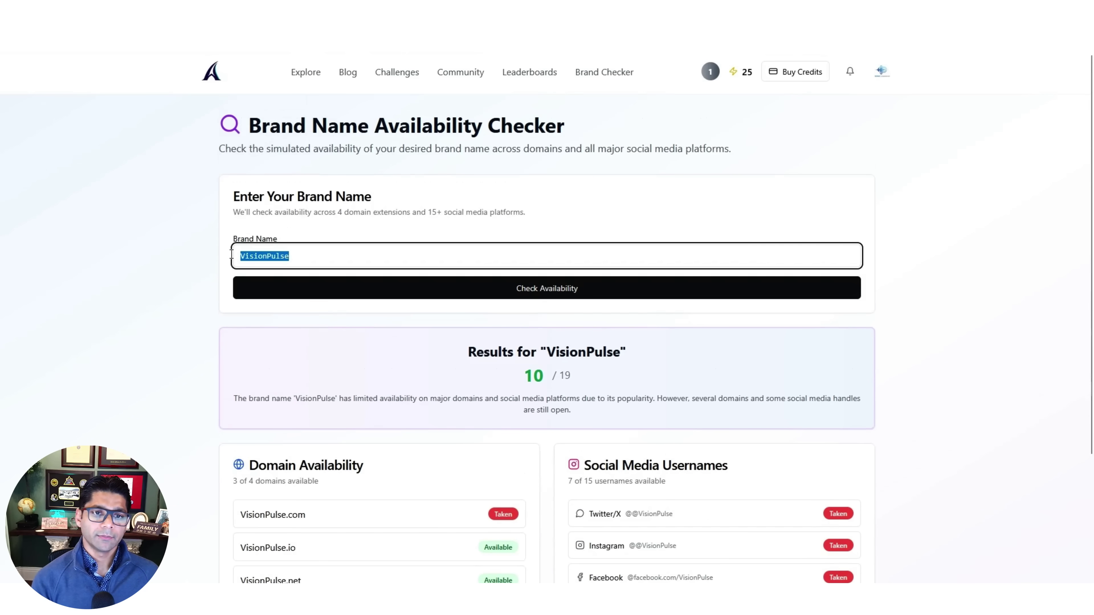
text(sonic)
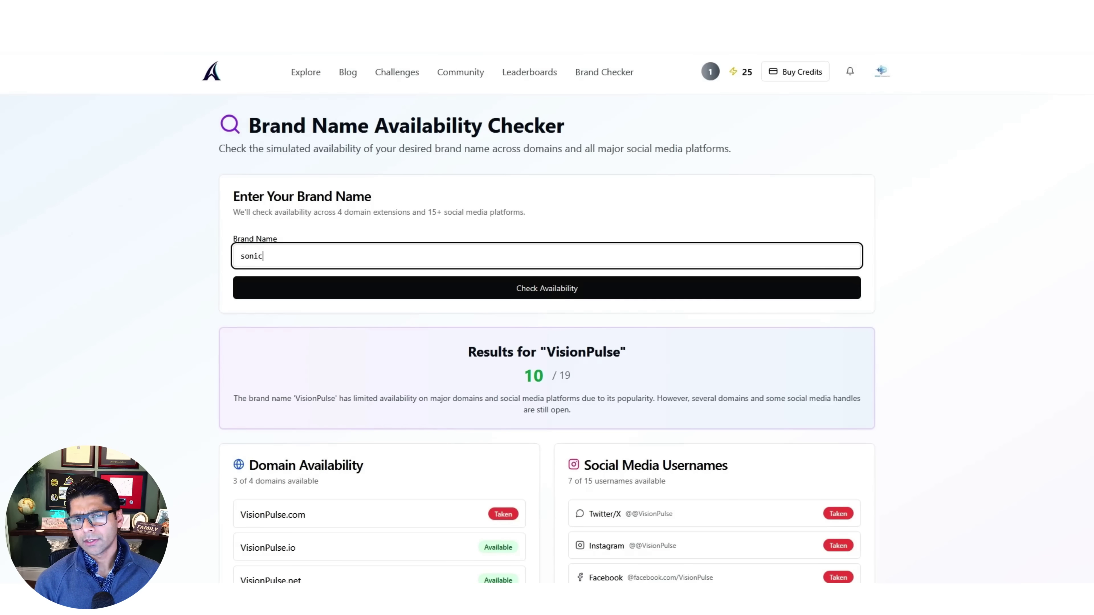
text(combinator)
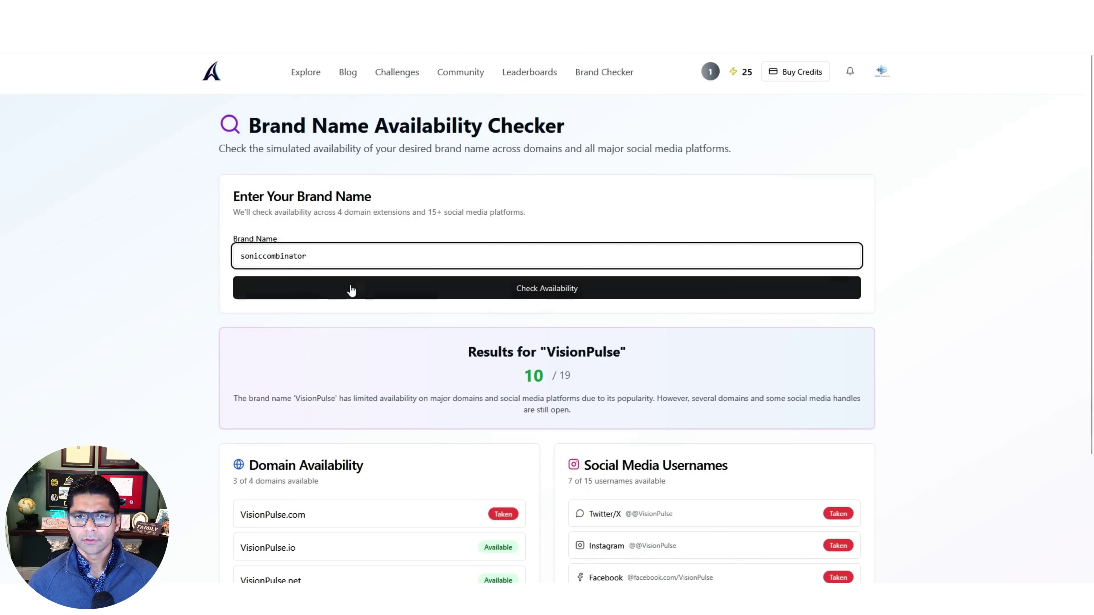
click(371, 288)
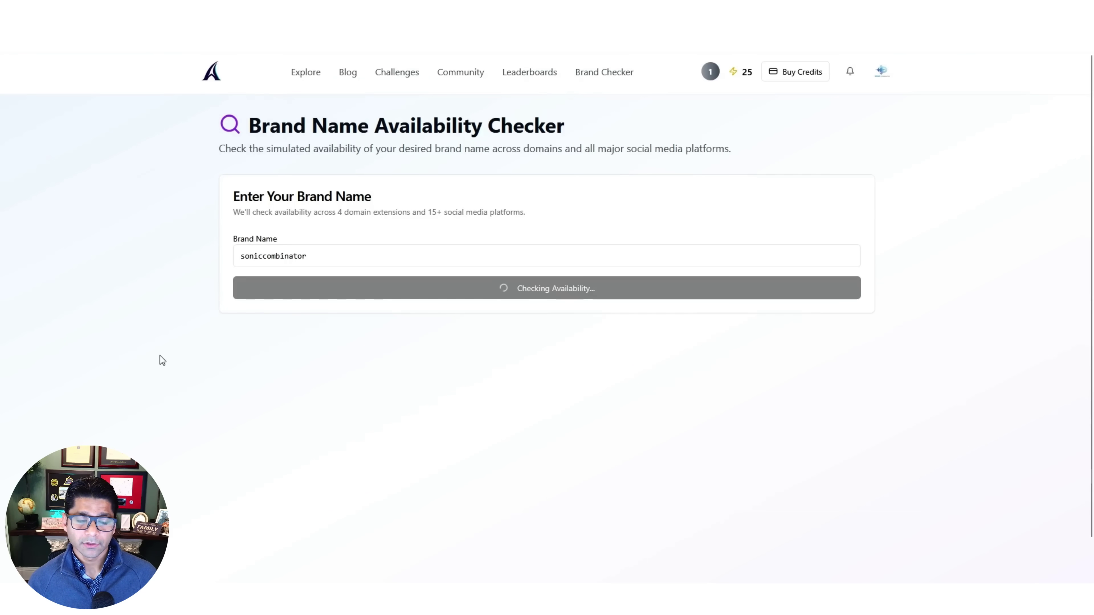
scroll(323, 390, down, 3)
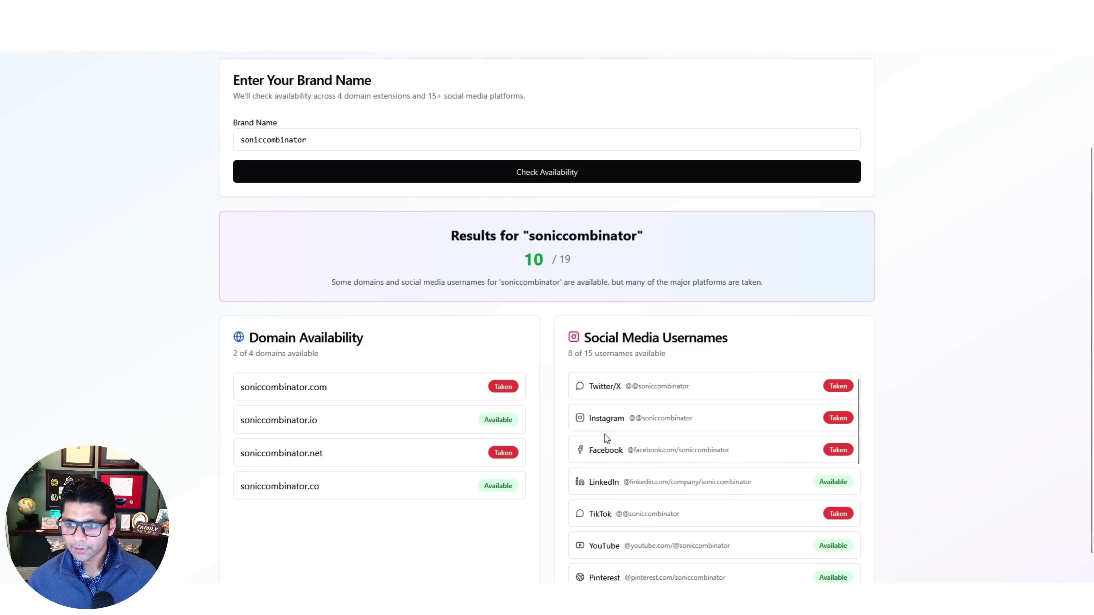
scroll(605, 445, down, 6)
scroll(605, 446, up, 2)
scroll(605, 447, down, 2)
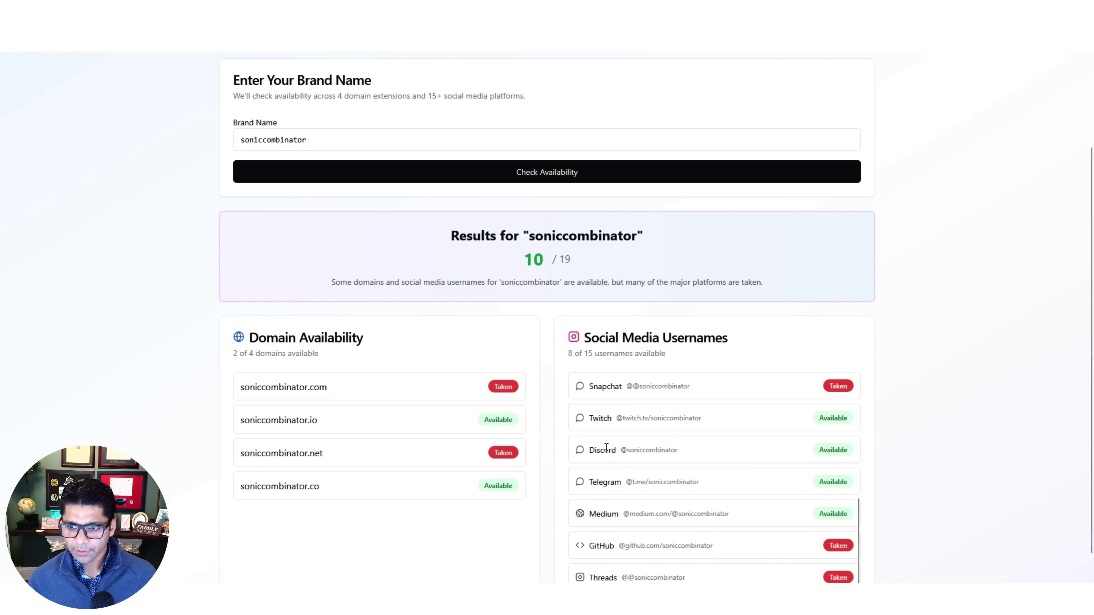
scroll(622, 449, up, 6)
scroll(878, 407, up, 3)
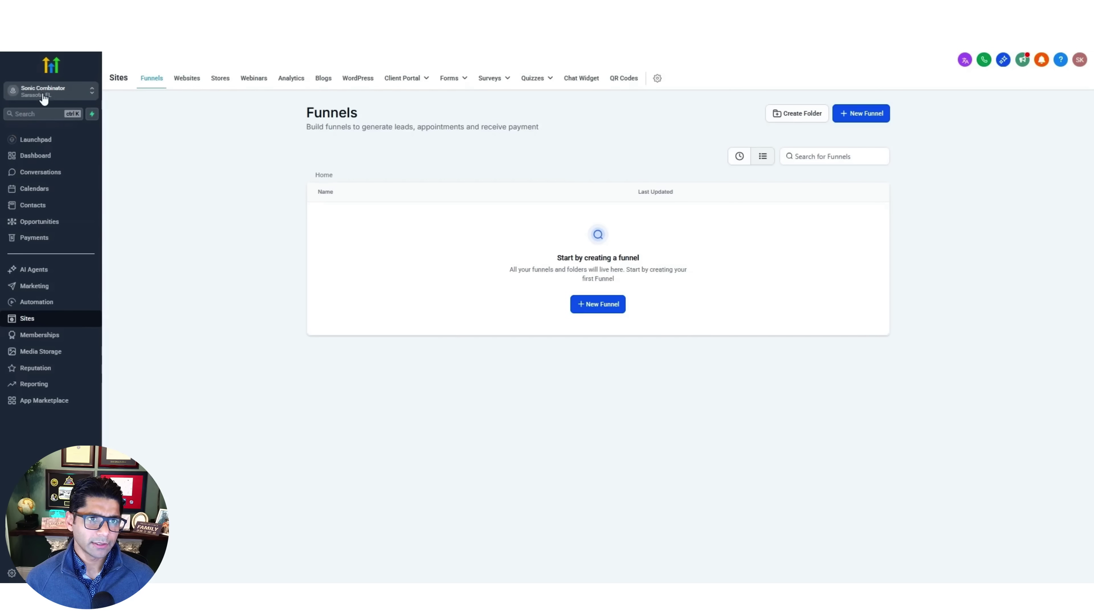
- Go to the account's Domains settings to purchase a new domain
click(92, 95)
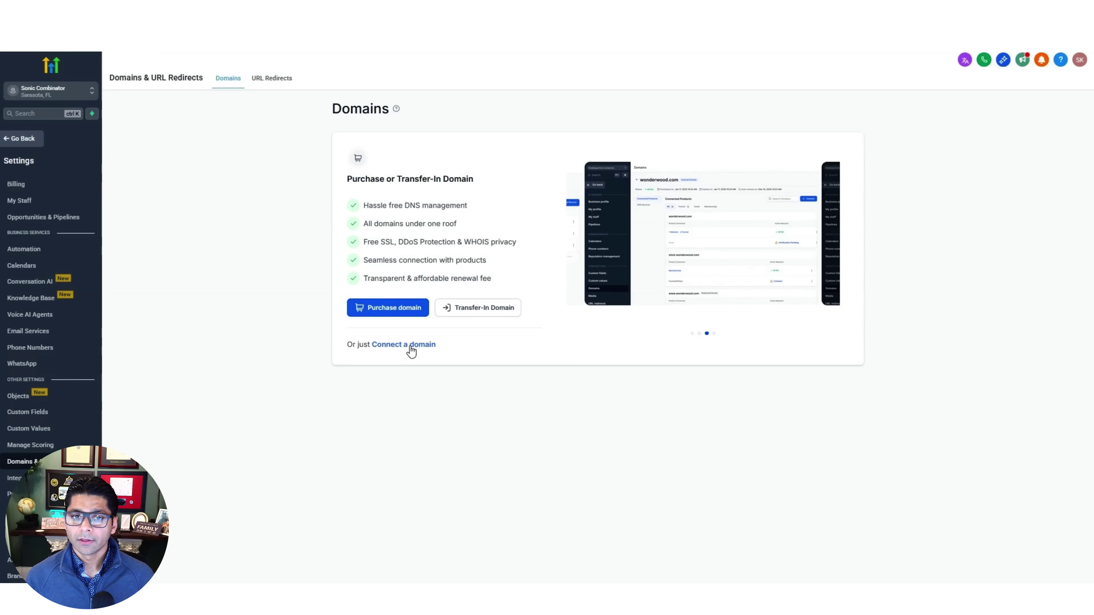
- Search VisionPulseExtraOrdinary, start buying the .com at $12.09/yr, then cancel and return
click(401, 309)
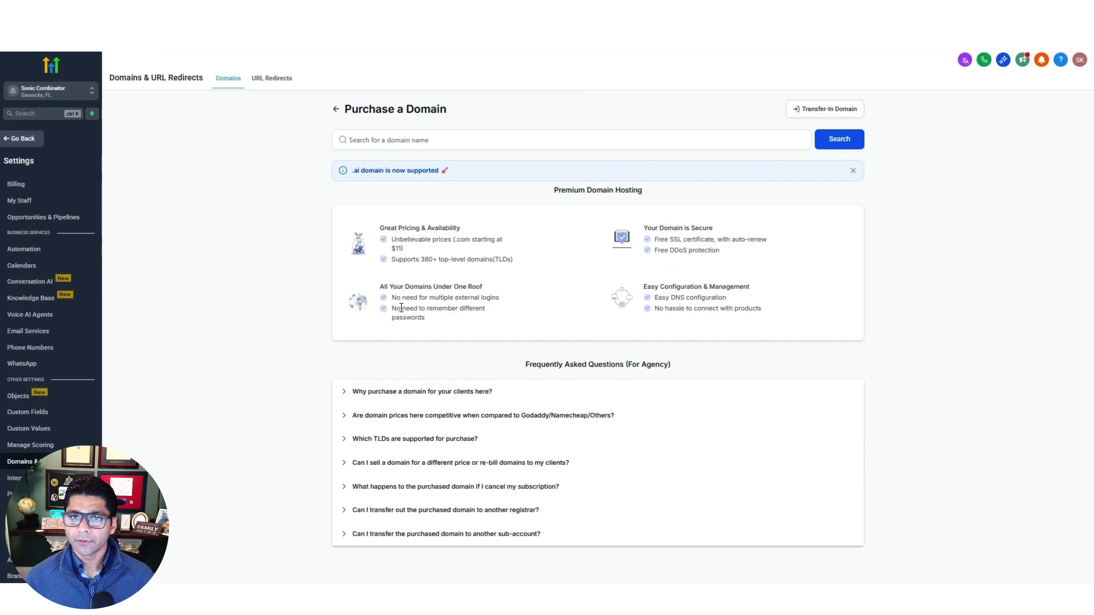
click(441, 149)
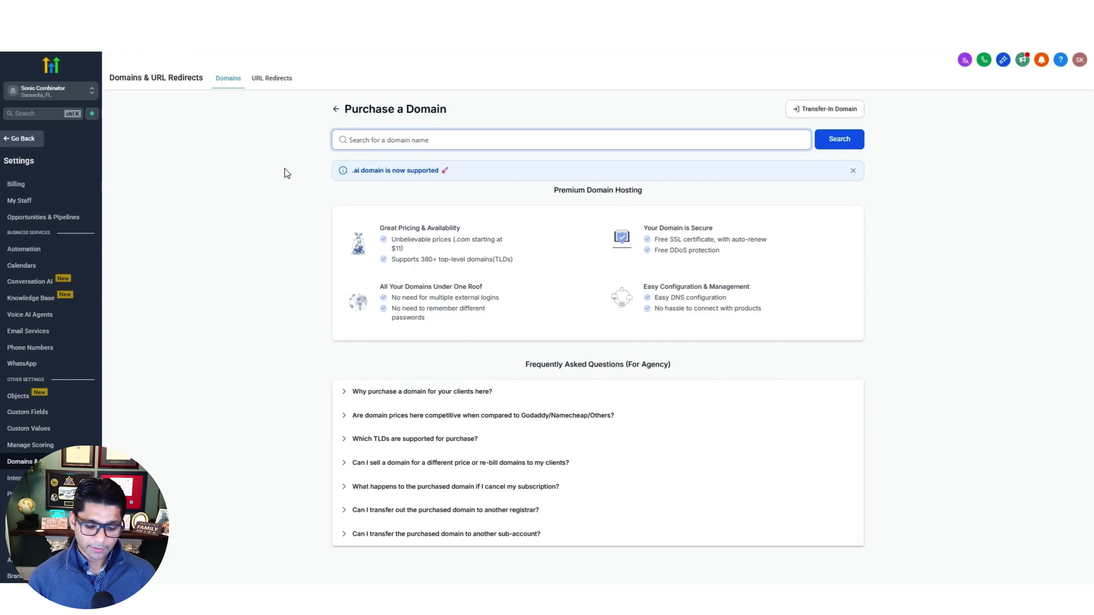
text(Vision)
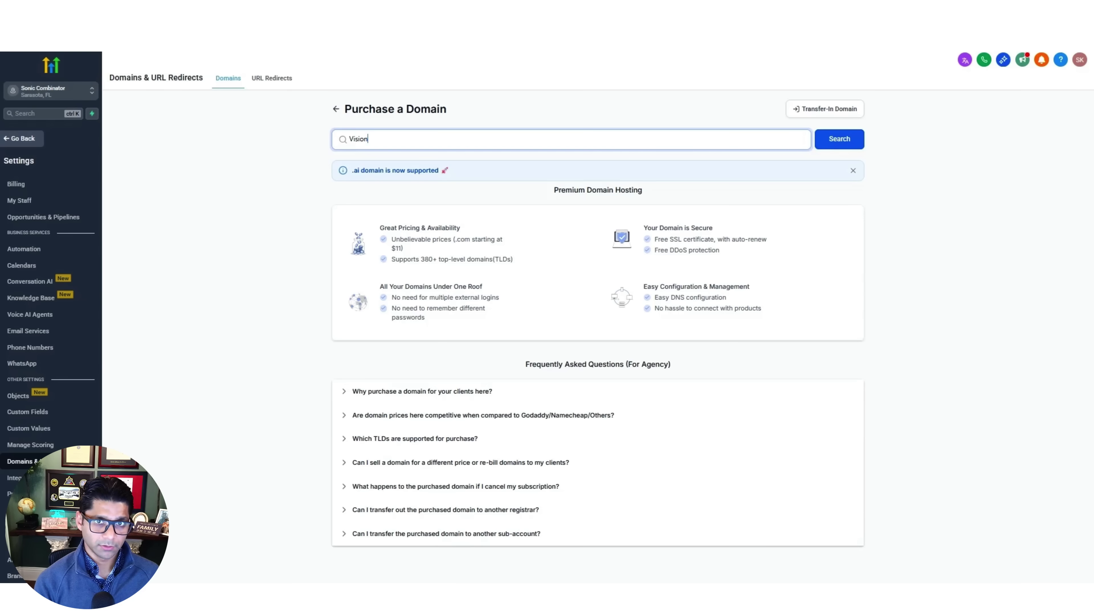
text(PulseExtraO)
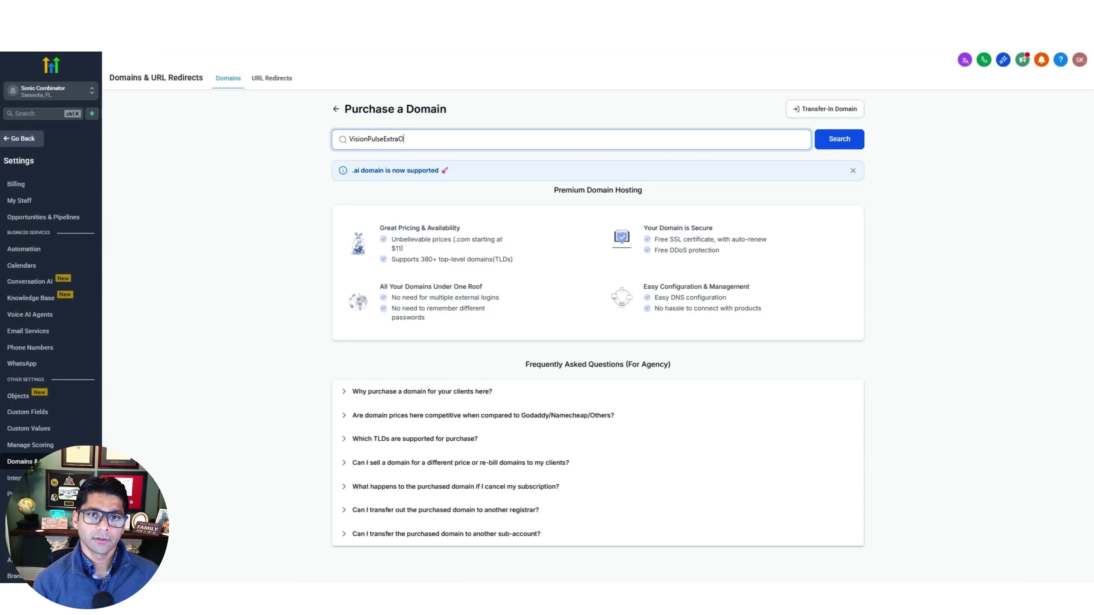
text(rdinary)
click(831, 142)
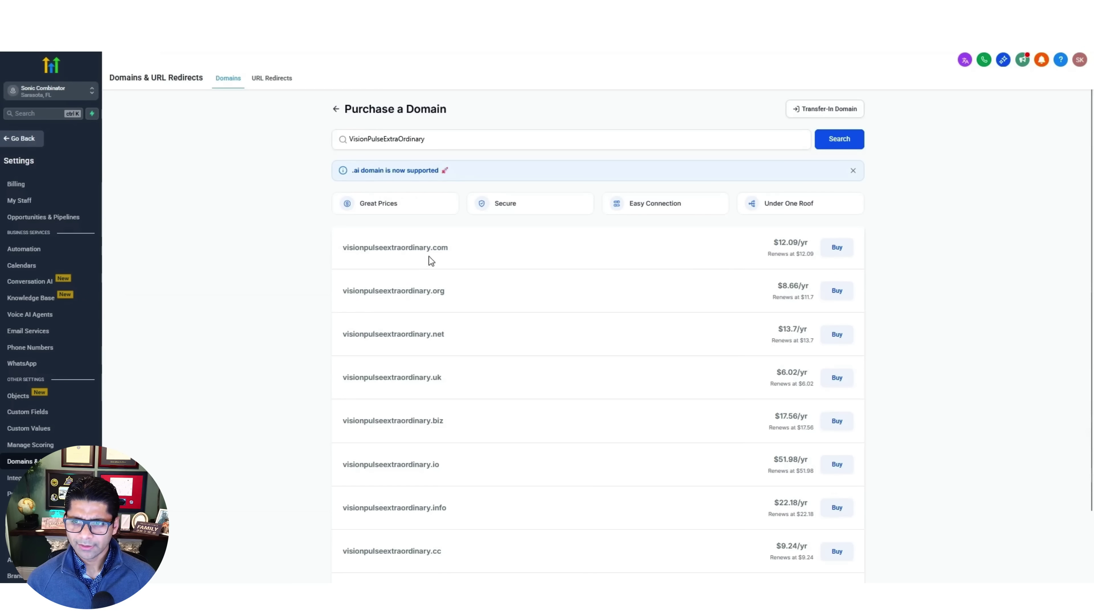
click(838, 251)
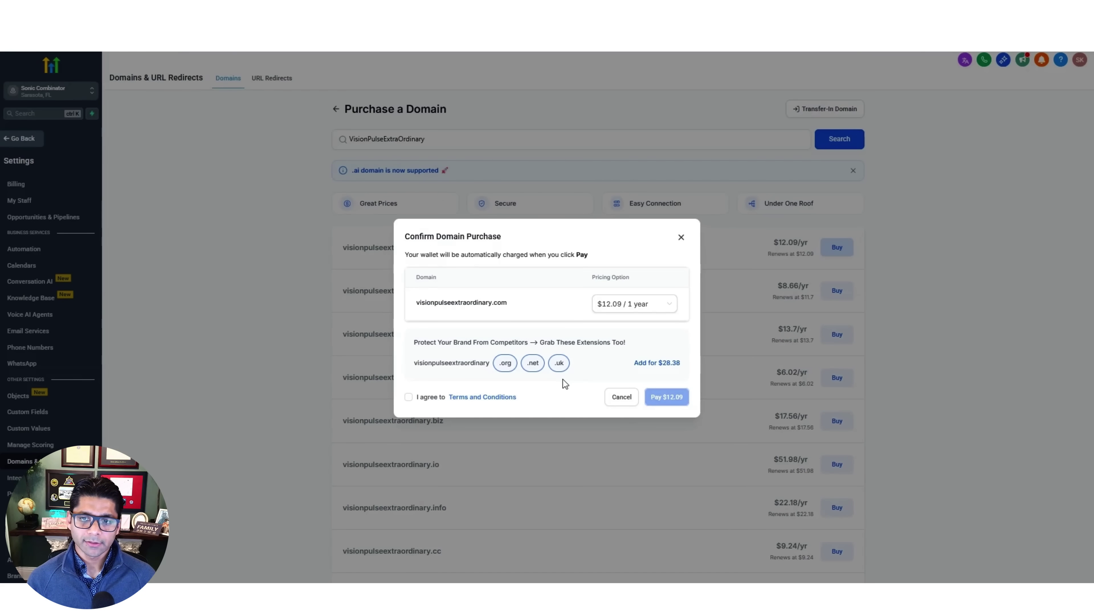
click(621, 398)
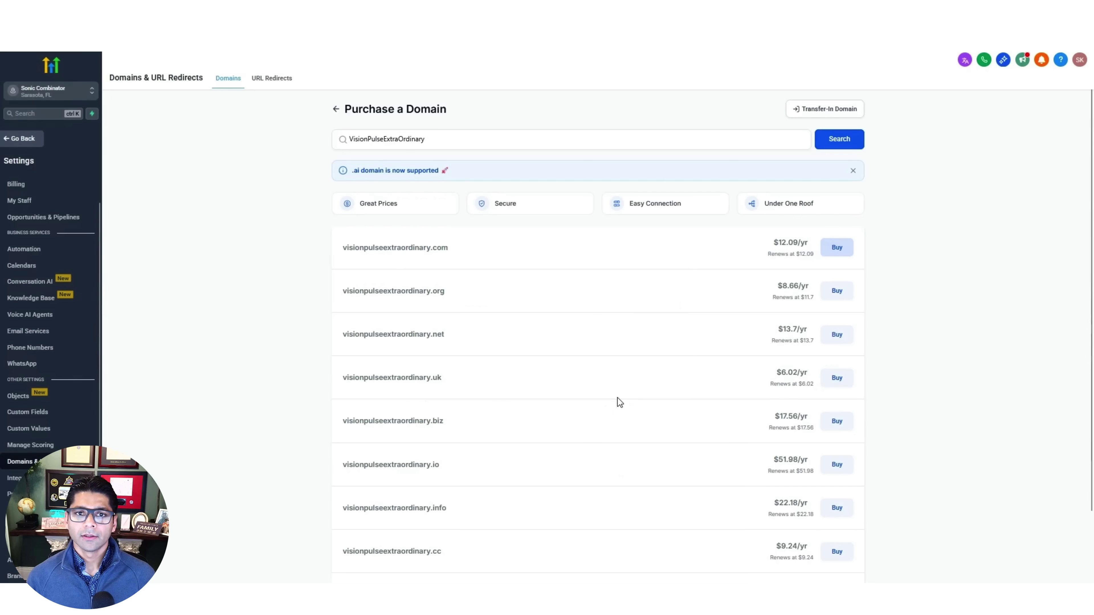
click(336, 110)
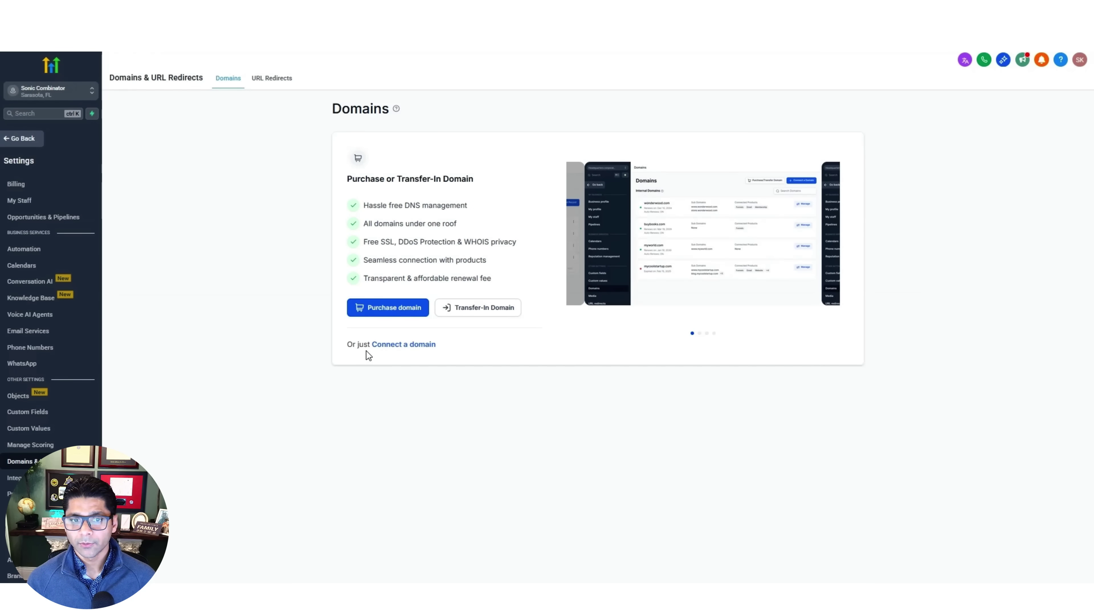
- Start connecting soniccombinator.com as a domain for funnels and websites
click(410, 347)
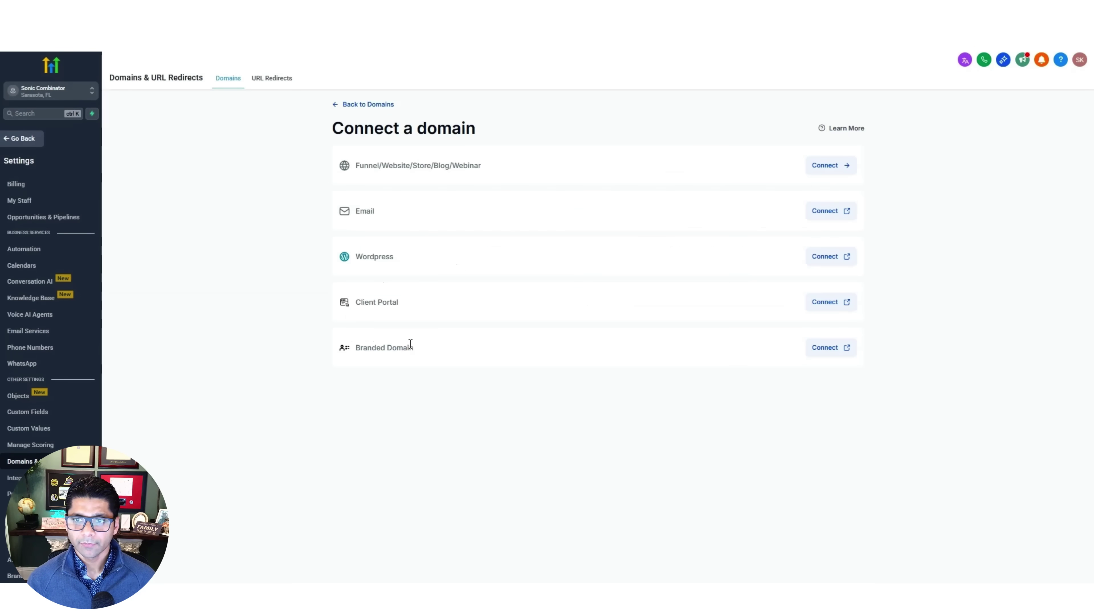
click(836, 168)
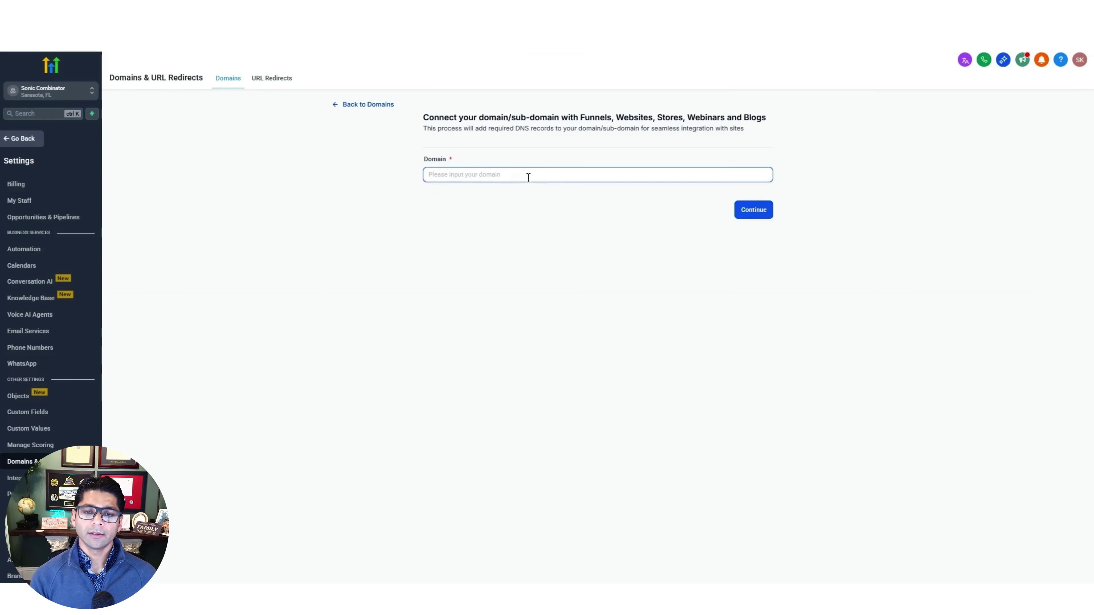
click(528, 178)
text(soniccombina)
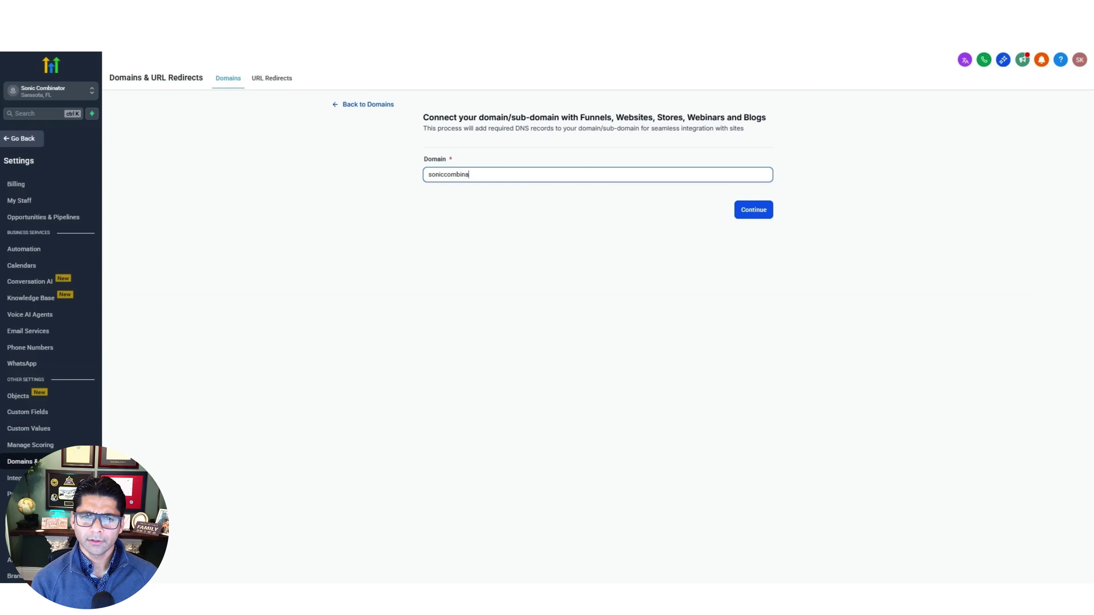
text(tor.com)
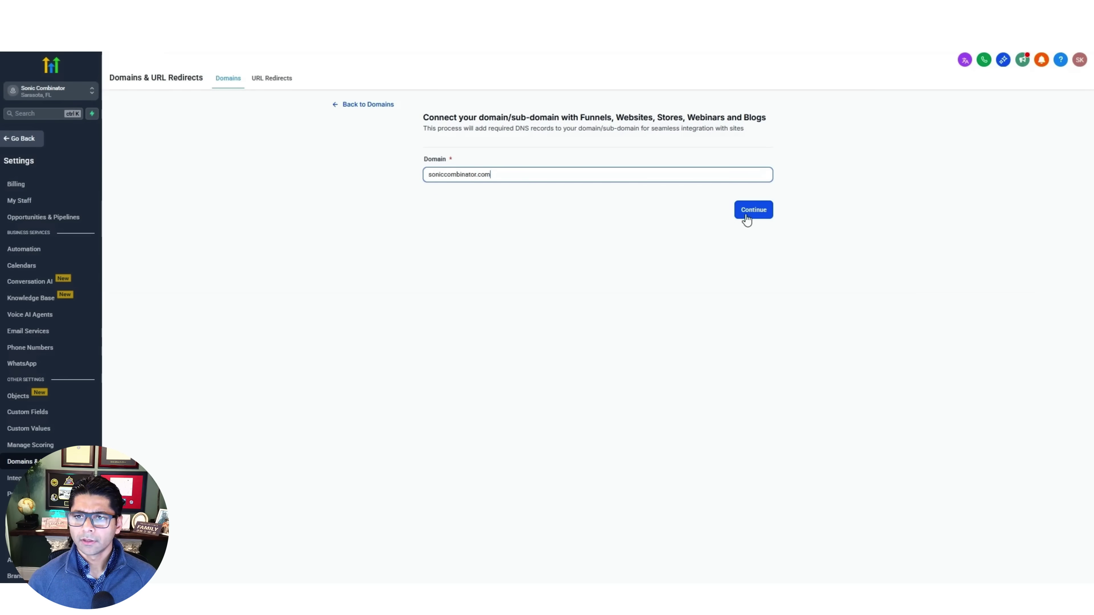
click(747, 215)
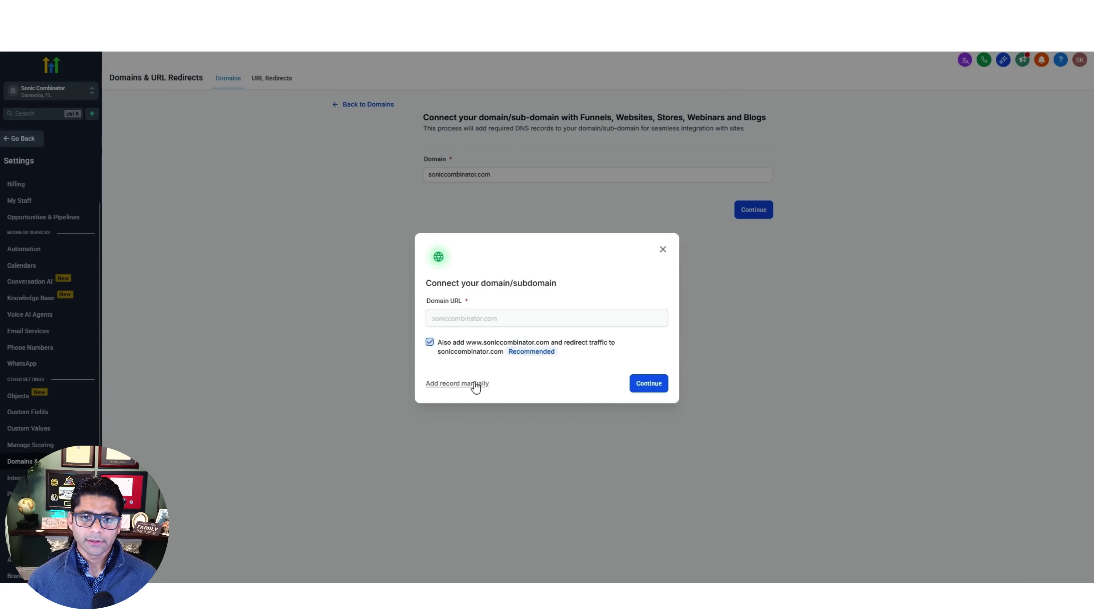
- Bring up the manual DNS records for soniccombinator.com and copy the A record's value
click(476, 384)
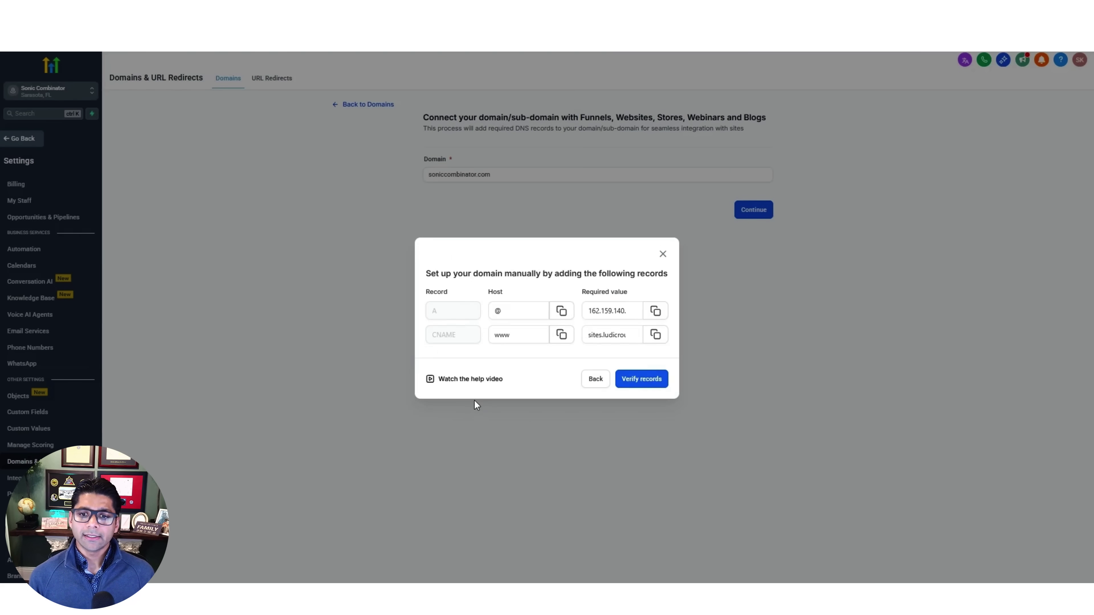
click(597, 379)
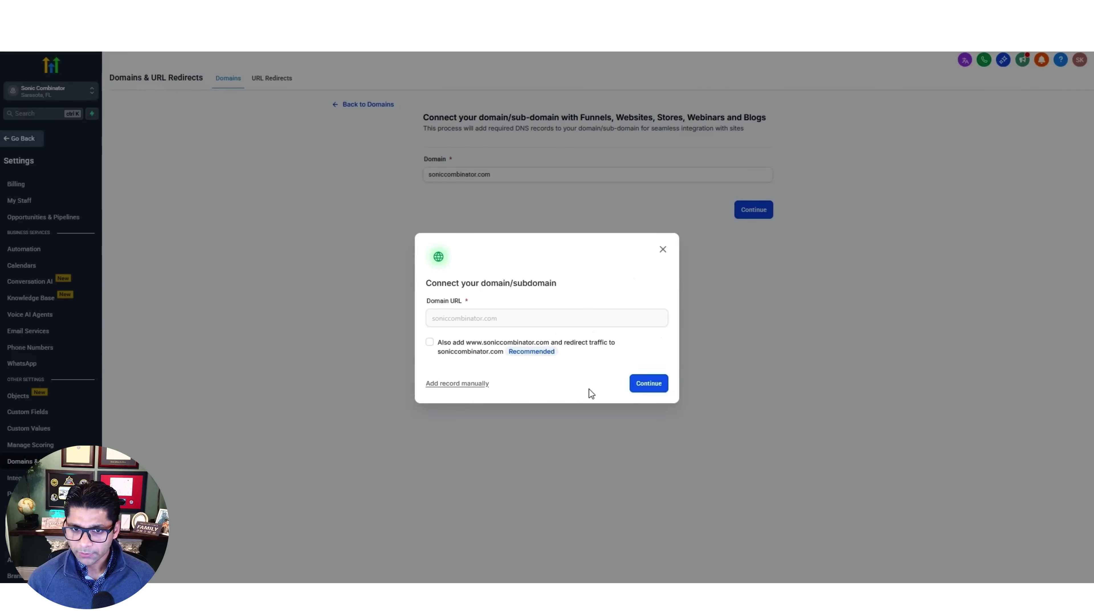
click(470, 384)
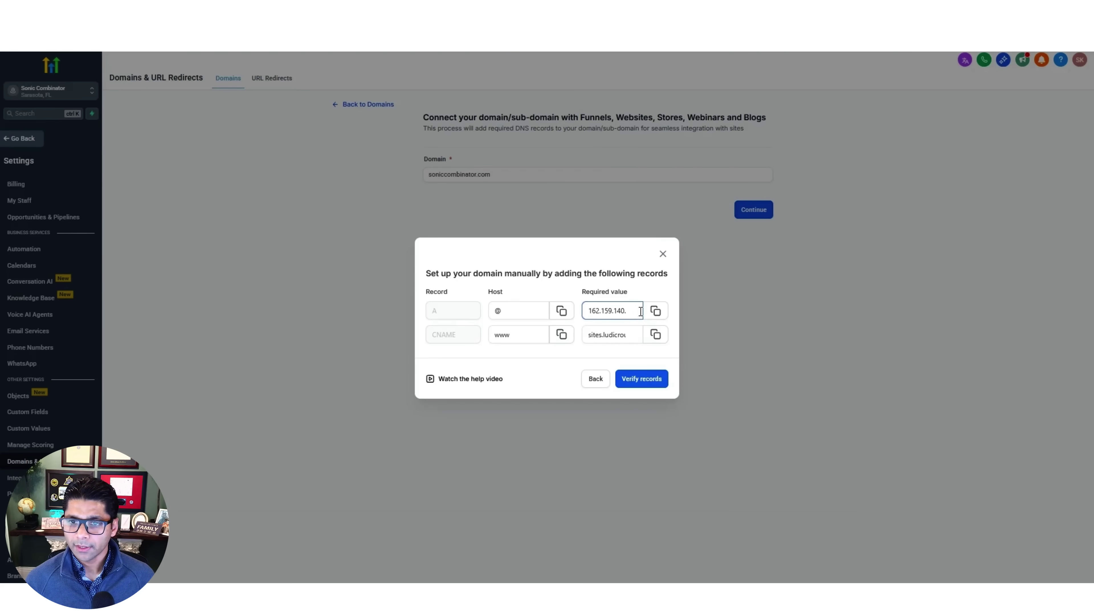
click(655, 311)
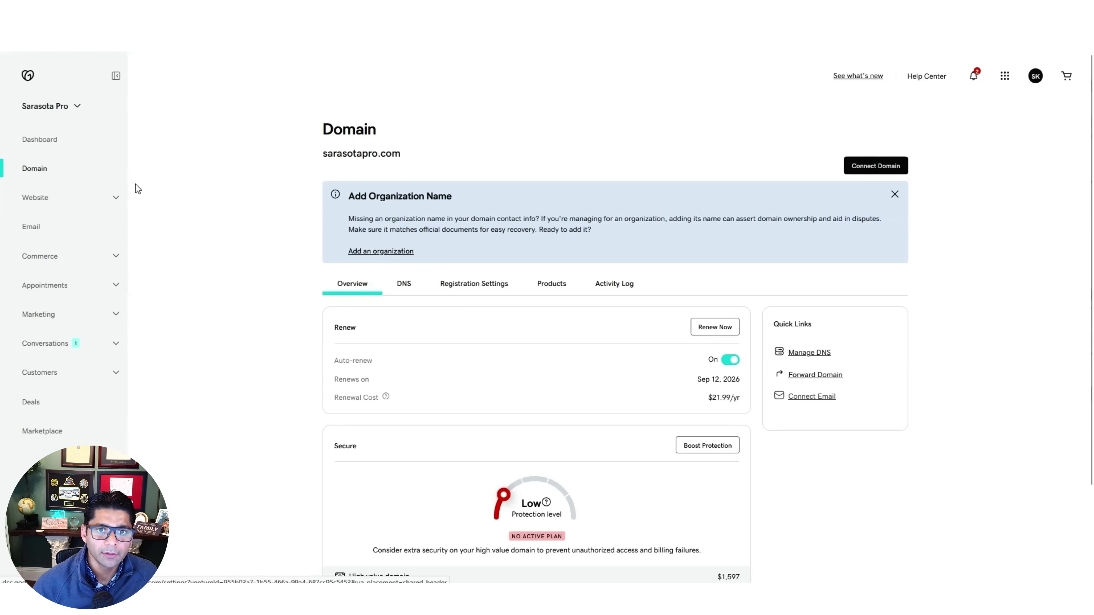
- Add a new DNS record for sarasotapro.com with name @ and the copied IP as its value
click(406, 286)
scroll(269, 383, down, 5)
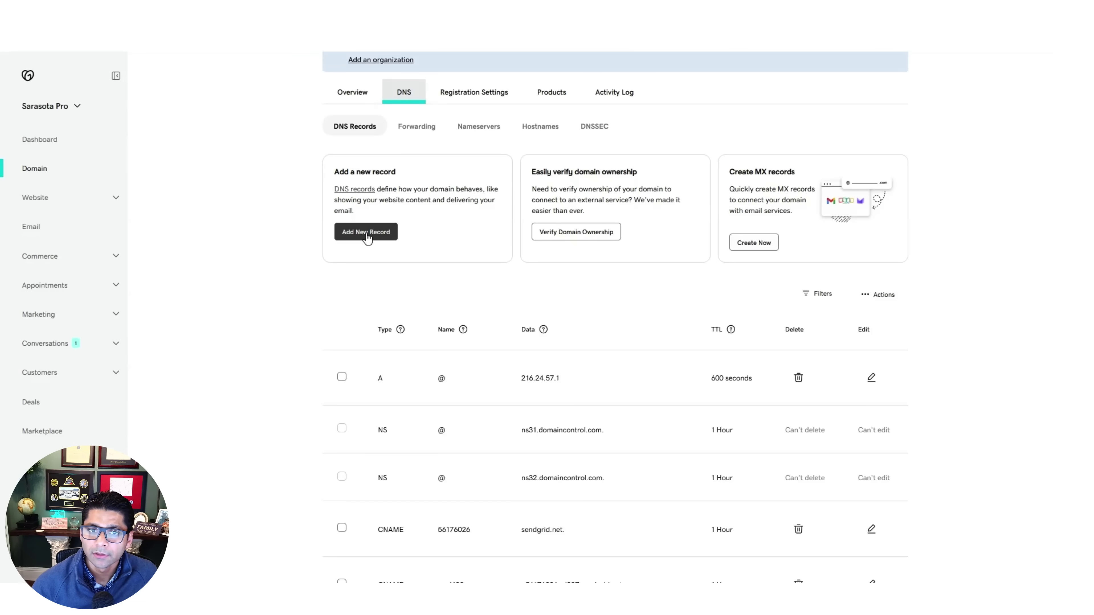
click(366, 233)
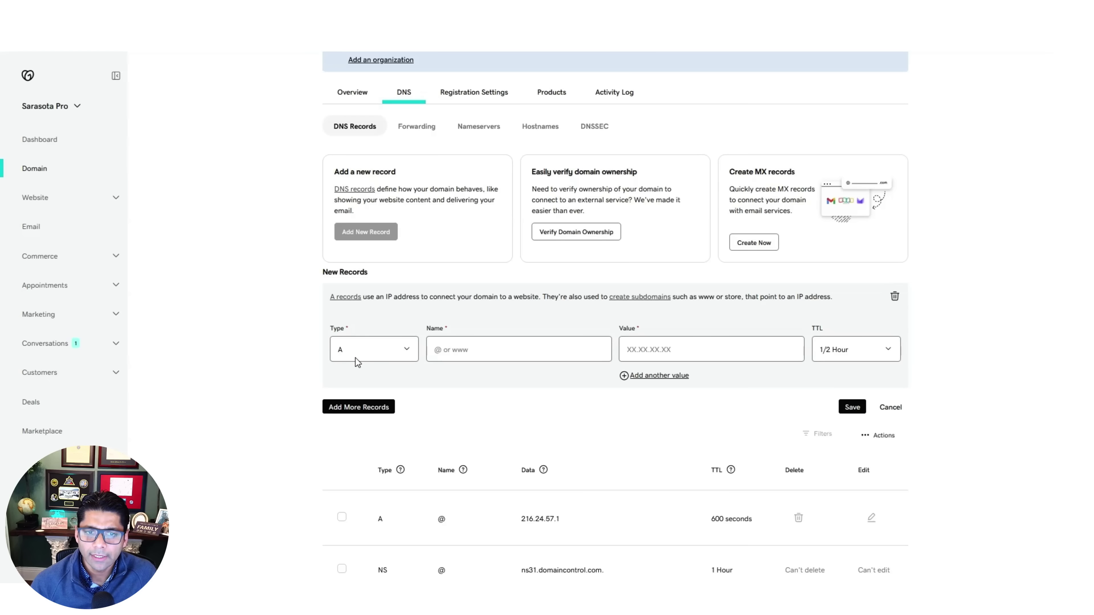
click(481, 354)
text(@)
click(626, 349)
key(ctrl+v)
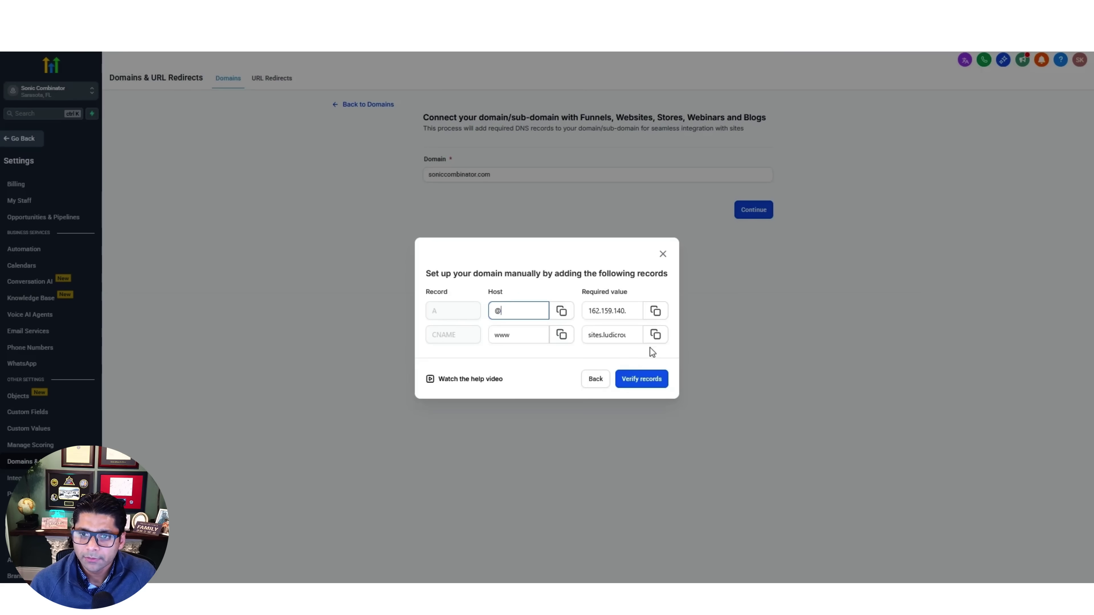
- Change the record to a CNAME named www pointing to sites.ludicrous.cloud, then check the value
click(658, 337)
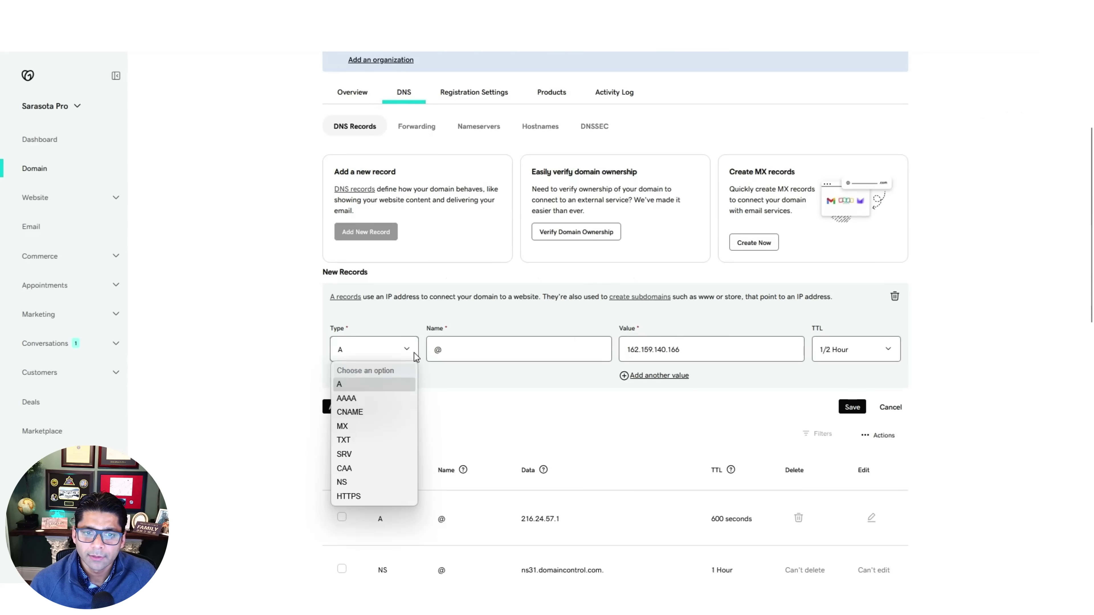
click(364, 413)
double_click(483, 351)
text(www)
click(680, 350)
key(ctrl+v)
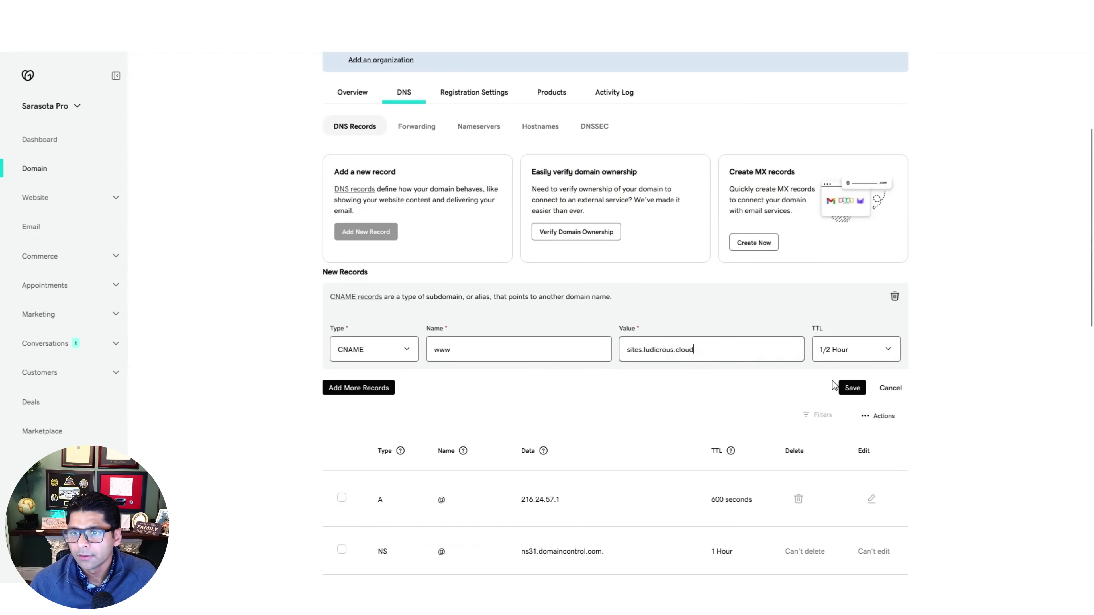
scroll(933, 374, down, 2)
scroll(935, 374, down, 8)
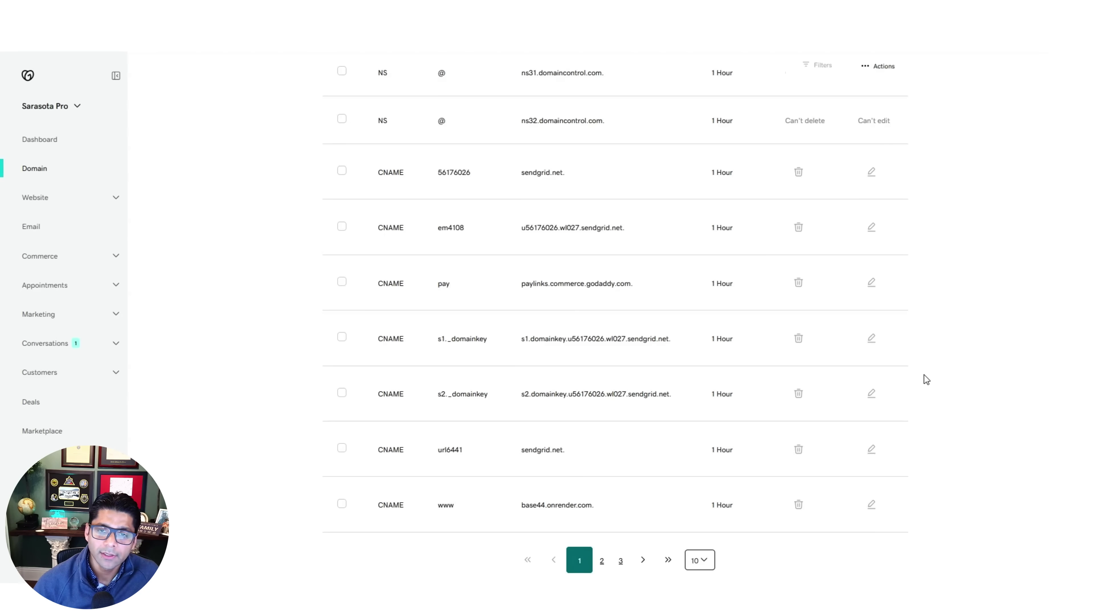
scroll(334, 353, up, 9)
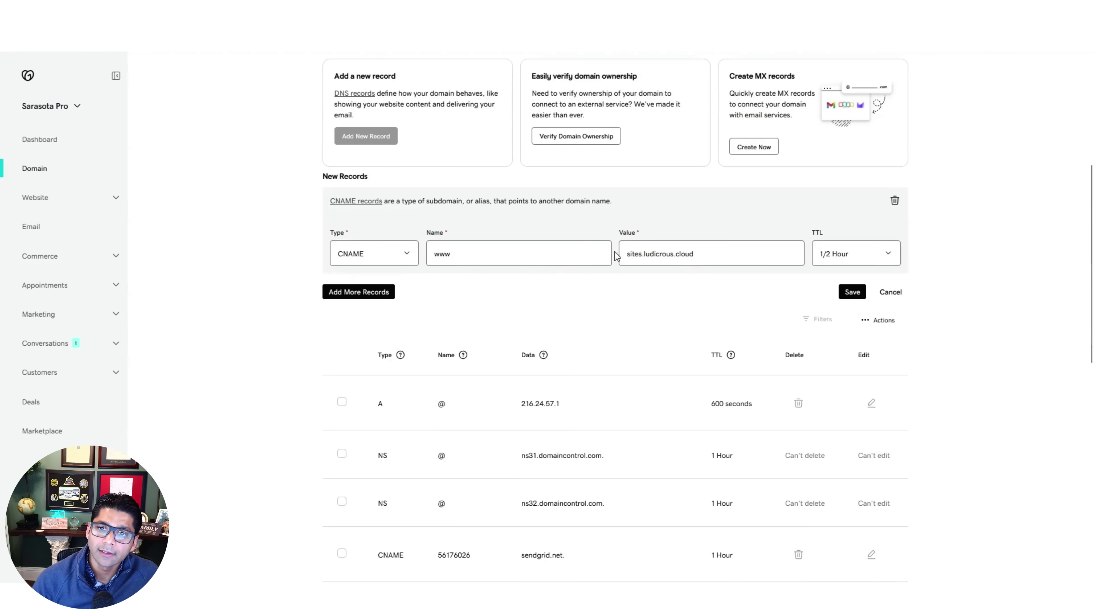
drag(630, 254, 715, 256)
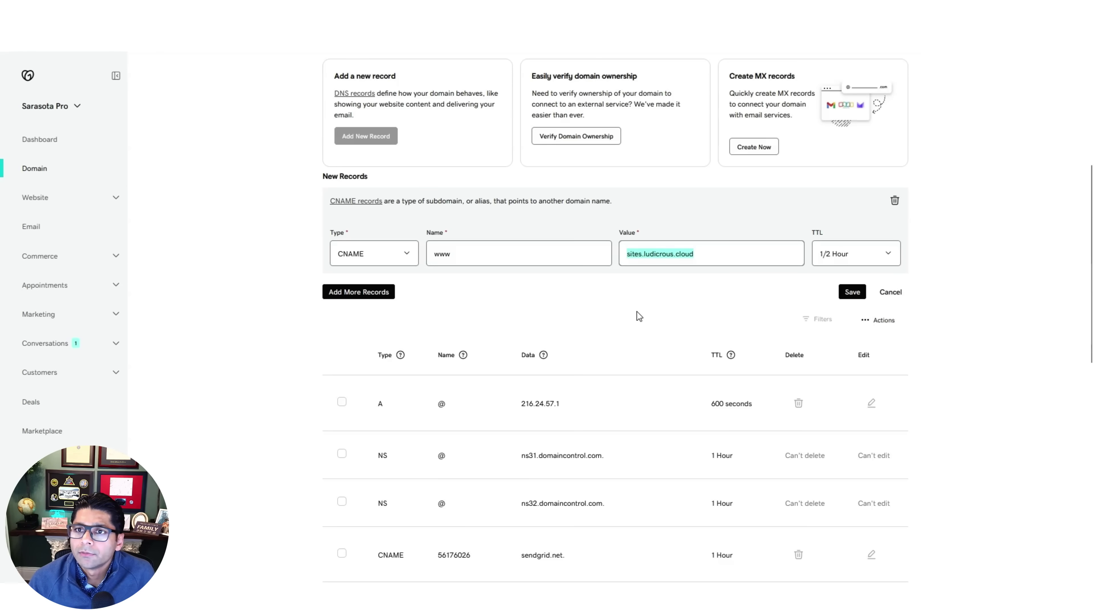
- Close the 'Set up your domain manually' dialog for soniccombinator.com
click(638, 297)
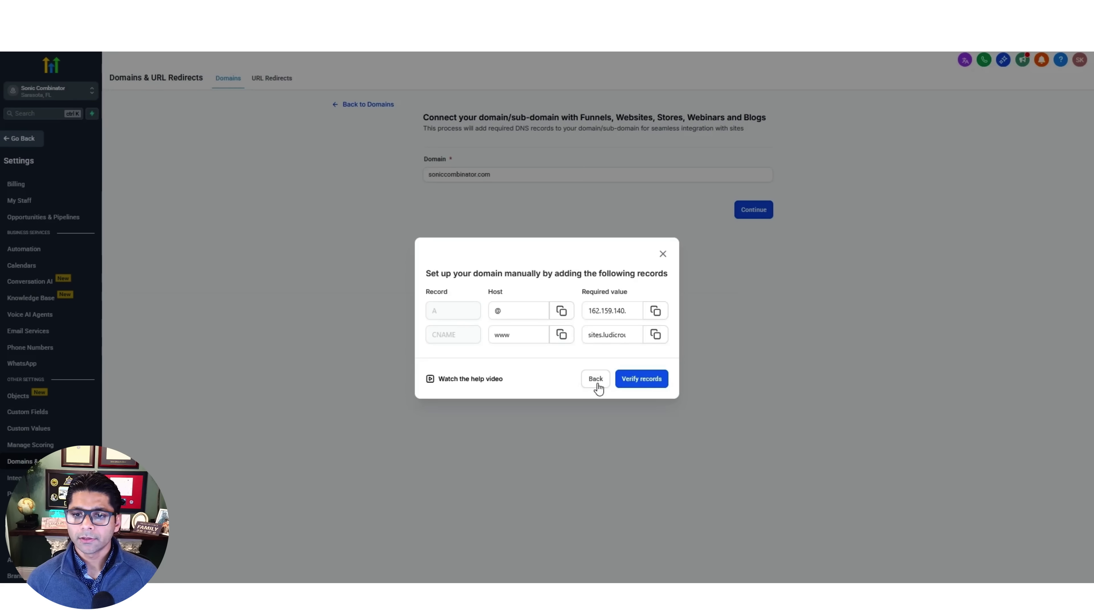
click(662, 255)
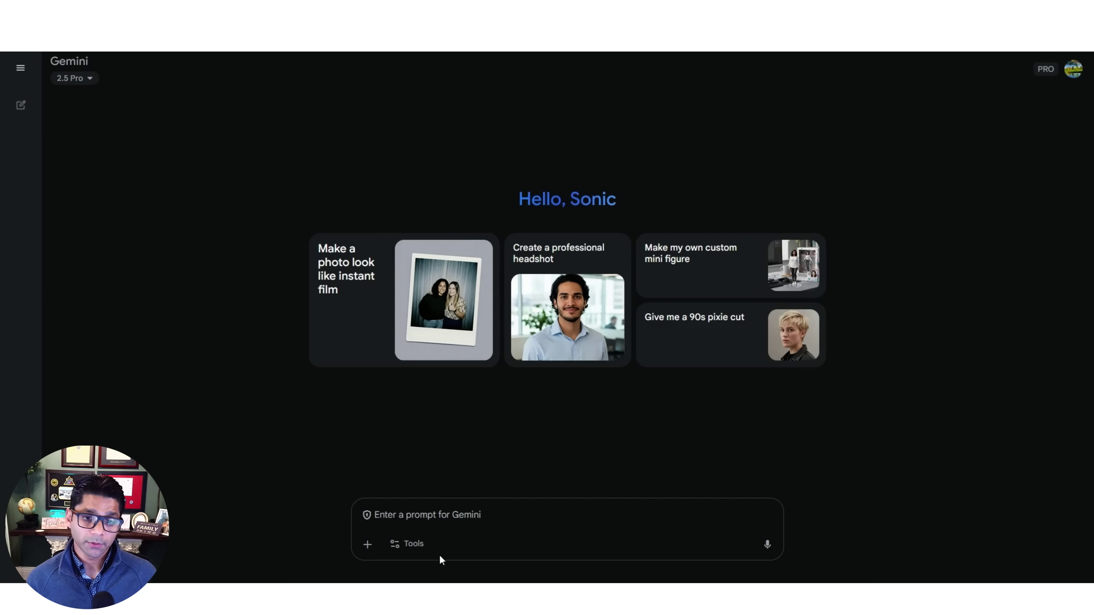
- Generate a logo with the Gemini image tool from 'give me a business logo for soniccombinator' and download it
click(413, 552)
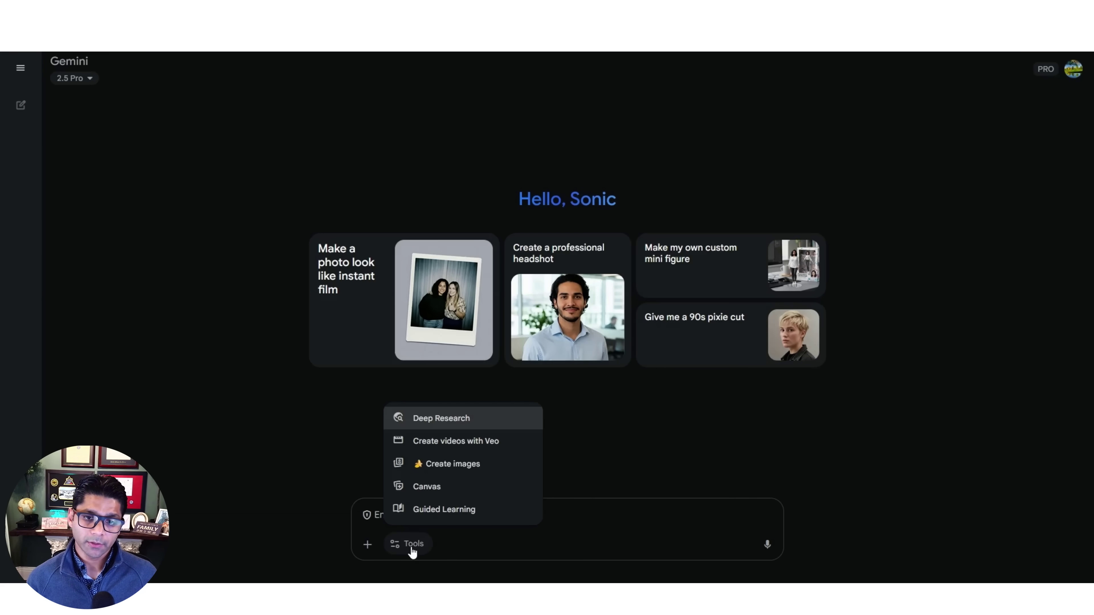
click(459, 470)
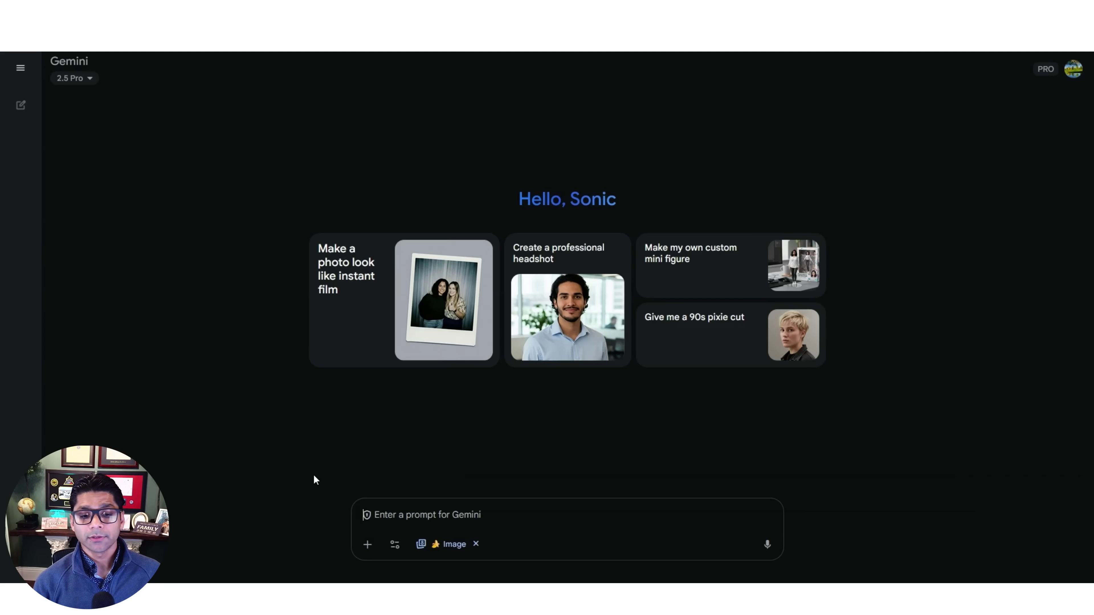
text(give me a business lo)
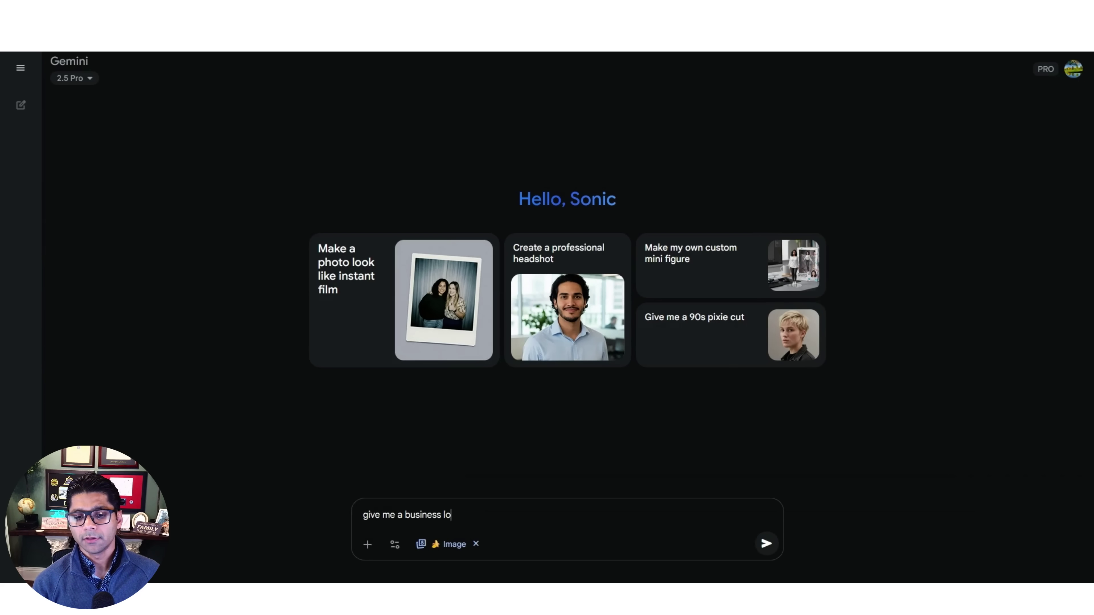
text(go for soniccombinator)
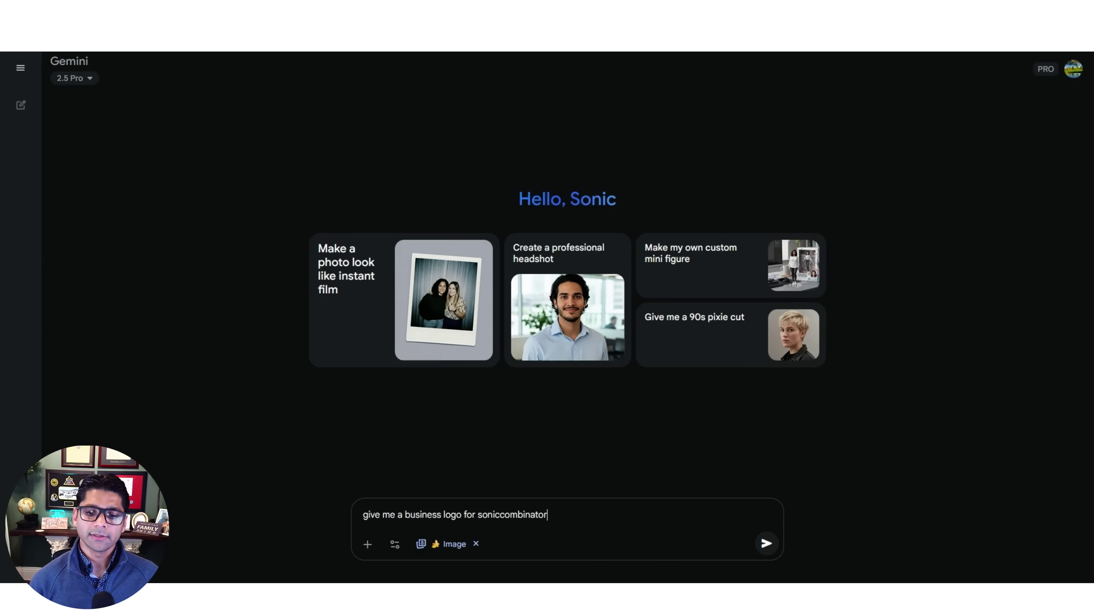
key(Return)
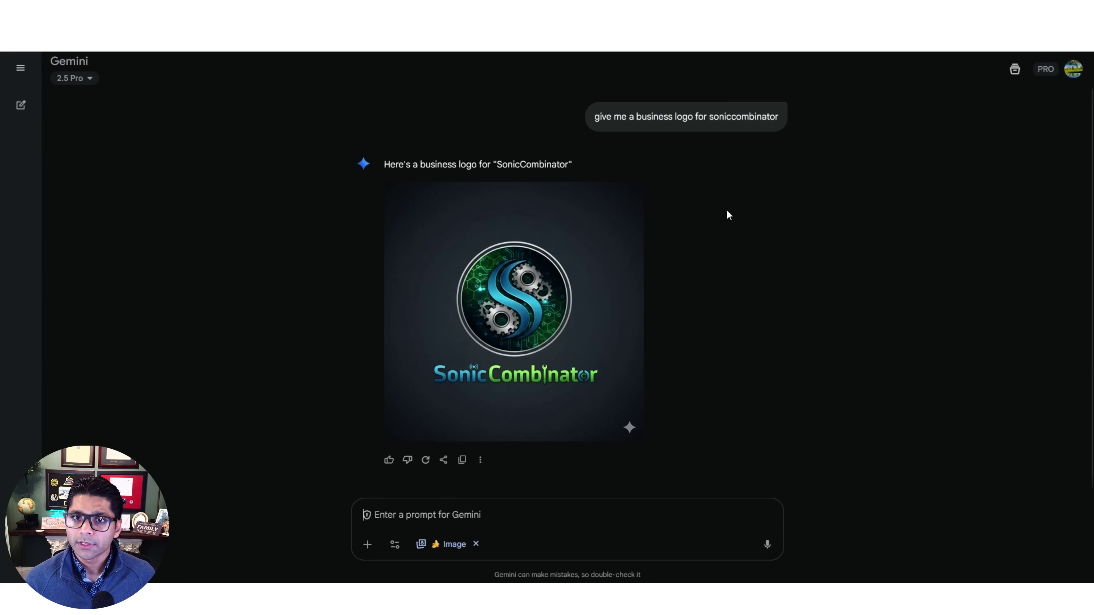
click(627, 199)
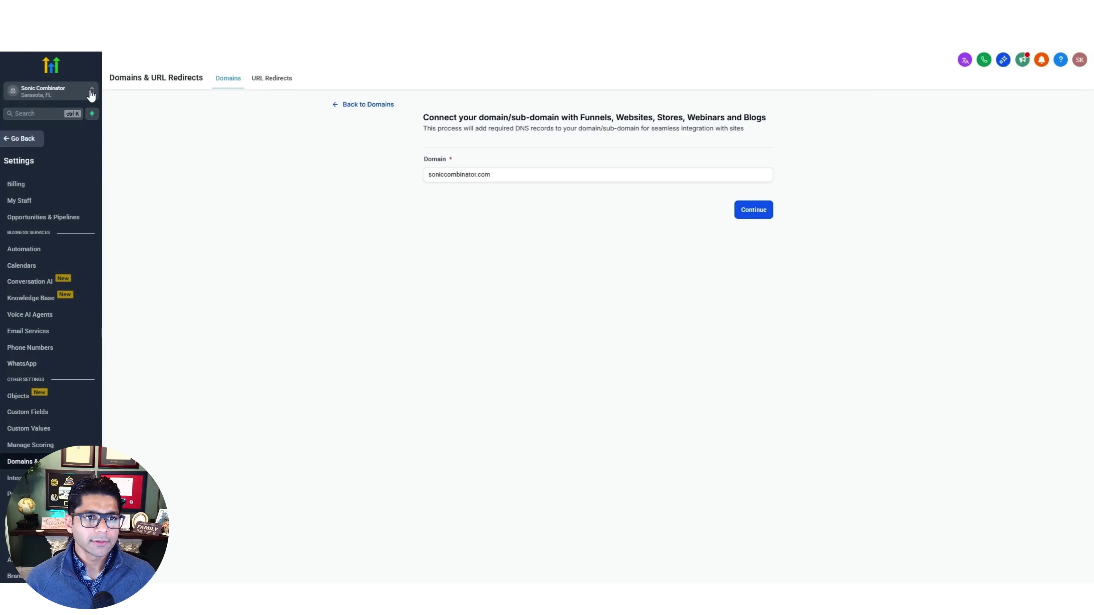
- Switch to the agency view and select the light default theme in Whitelabel settings
click(90, 94)
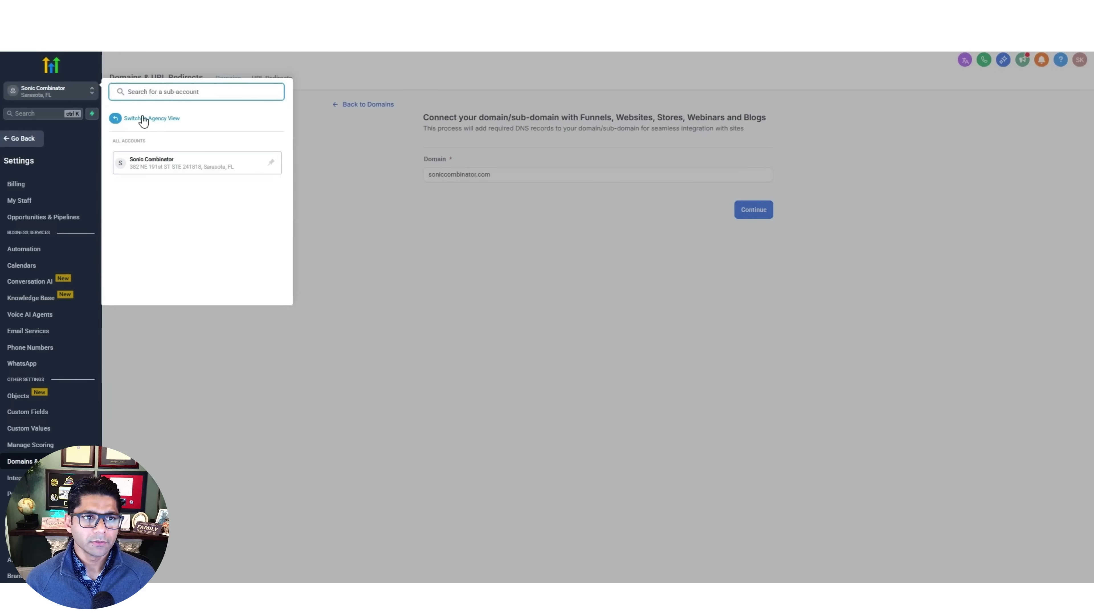
click(153, 124)
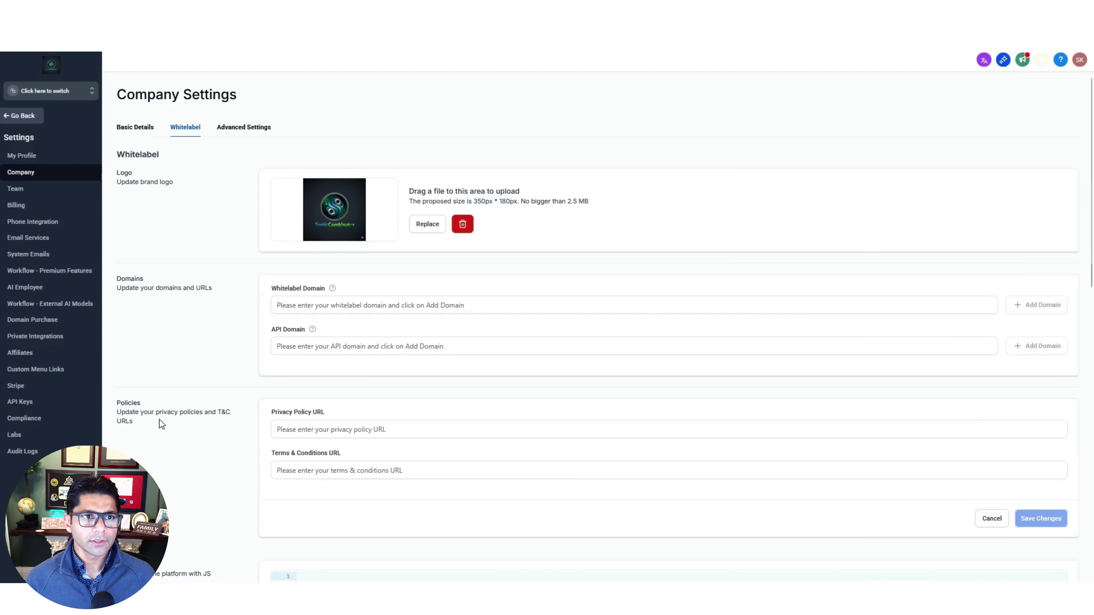
scroll(253, 440, down, 3)
scroll(253, 441, down, 13)
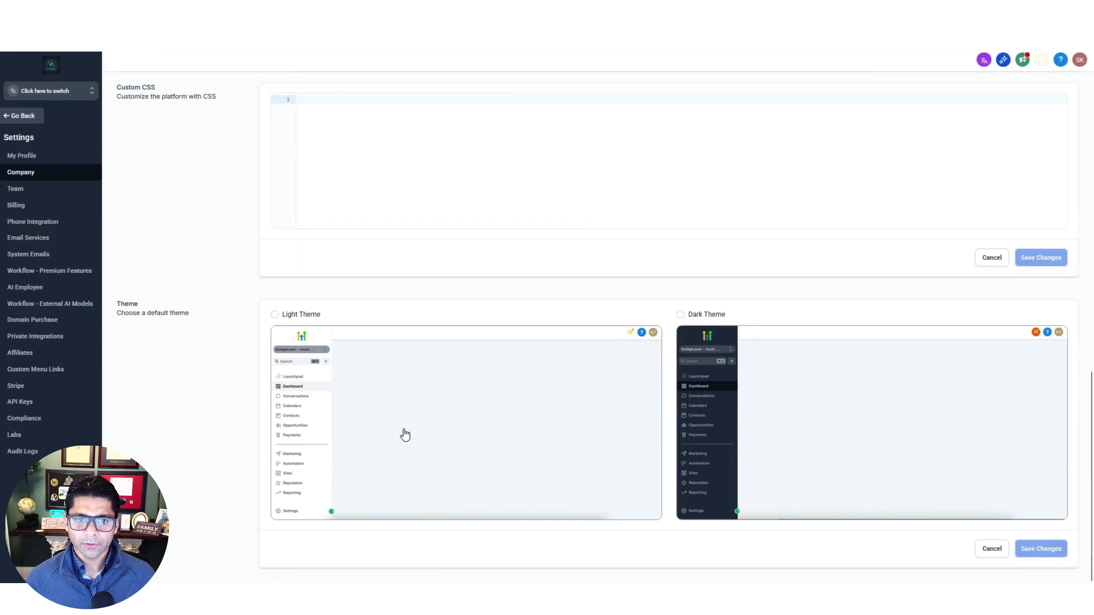
click(275, 315)
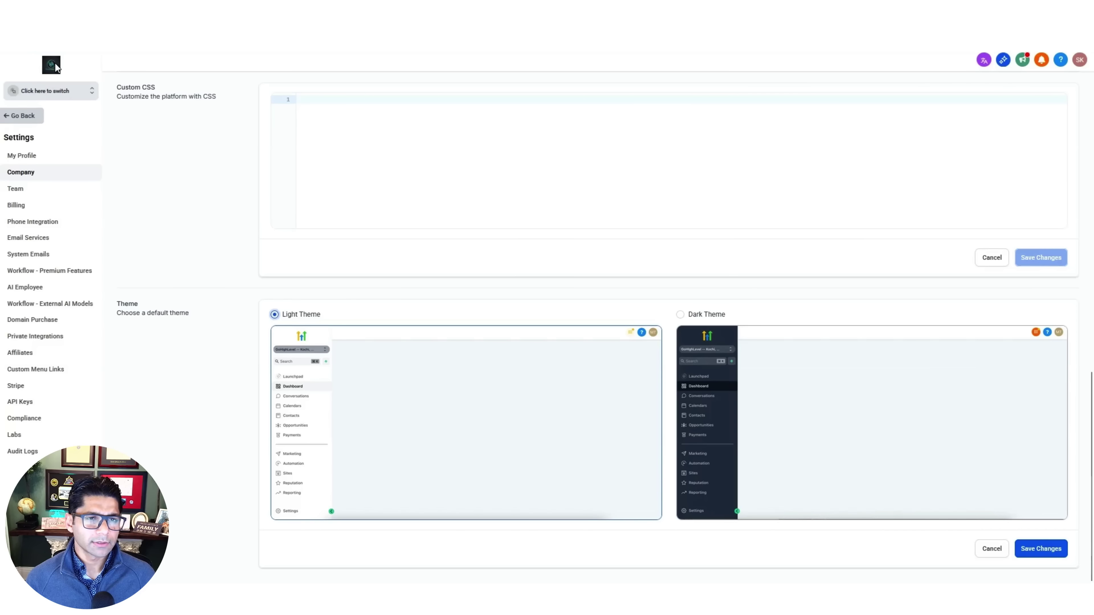
scroll(351, 416, up, 15)
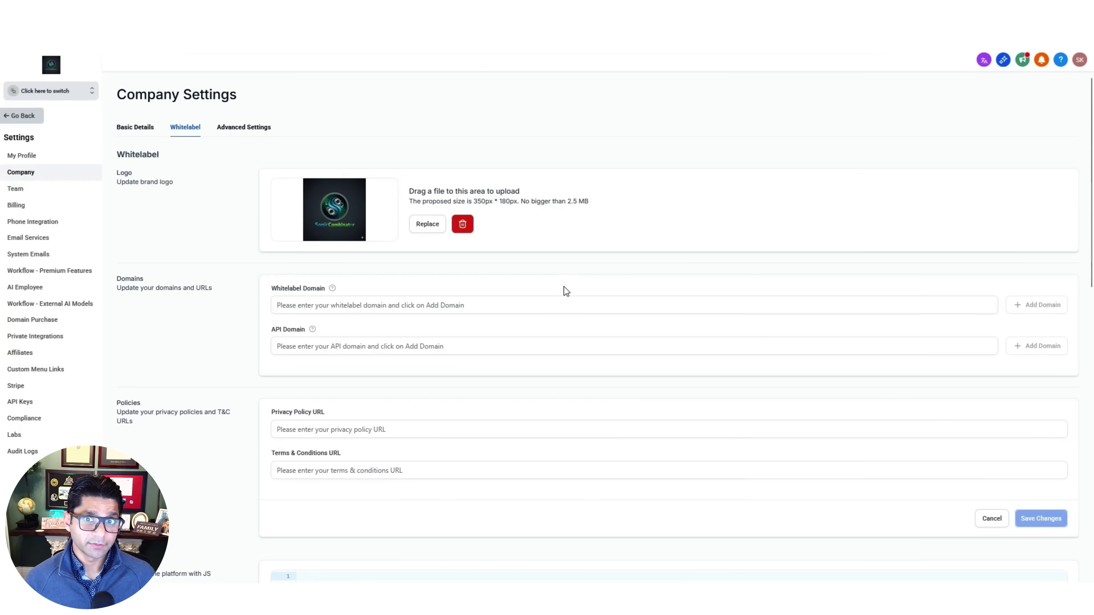
- Open the Stripe integration settings and reach the Stripe email sign-in field
click(16, 386)
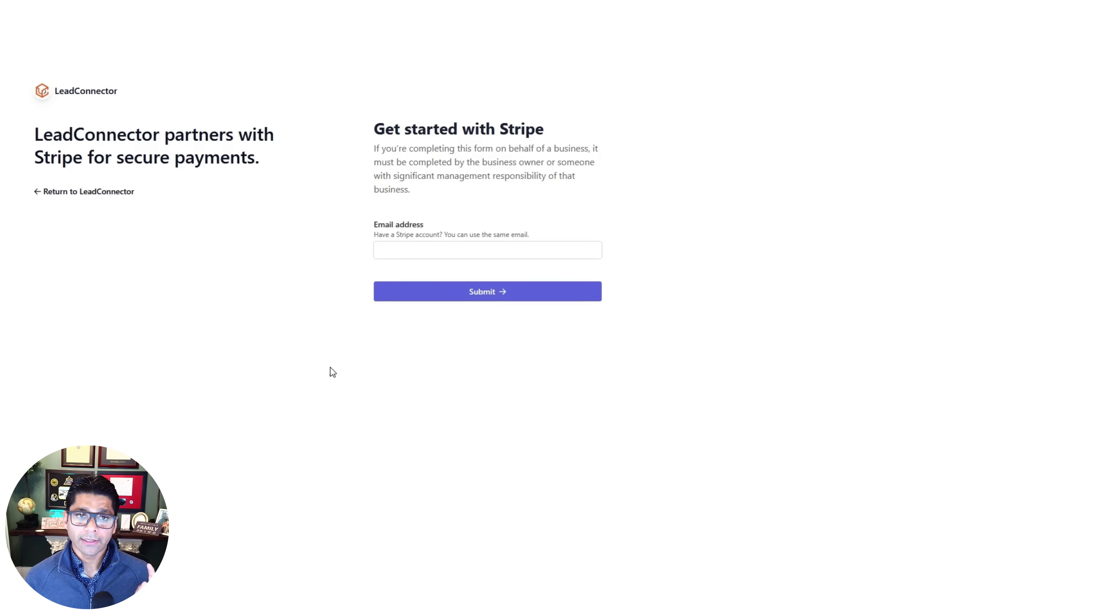
click(426, 253)
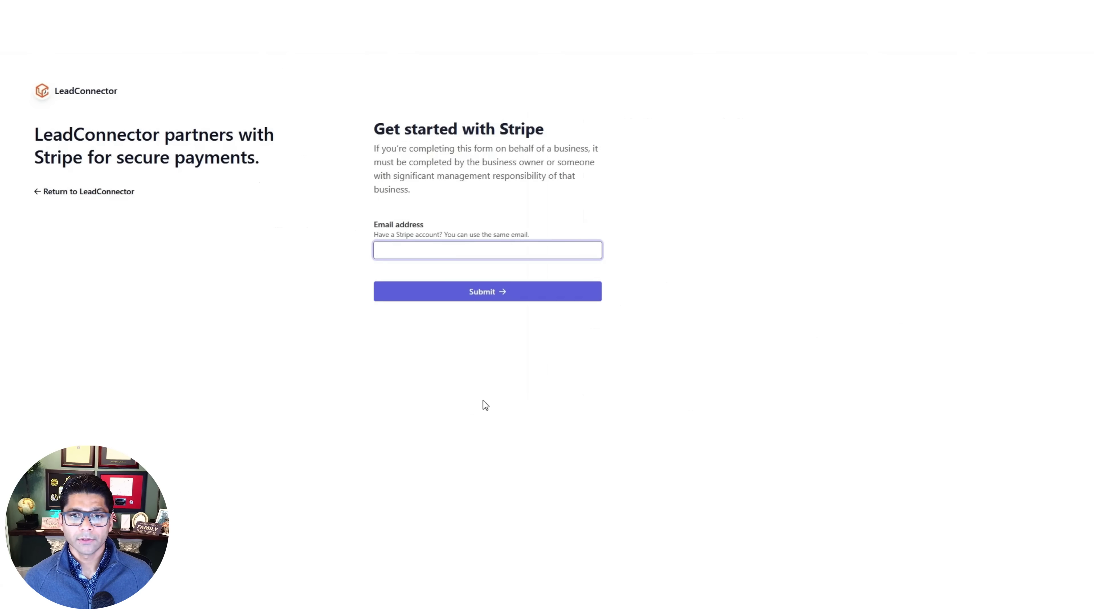
- Sign in to Stripe with the saved account email and connect the Sonic Solutions LLC account
click(471, 292)
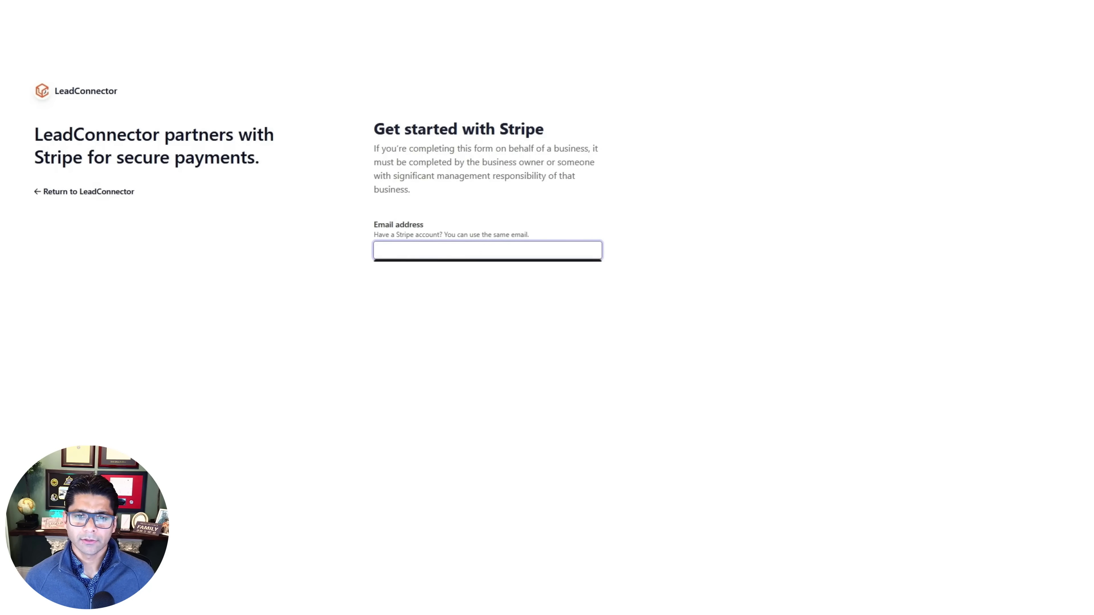
click(493, 296)
click(493, 293)
scroll(675, 444, down, 1)
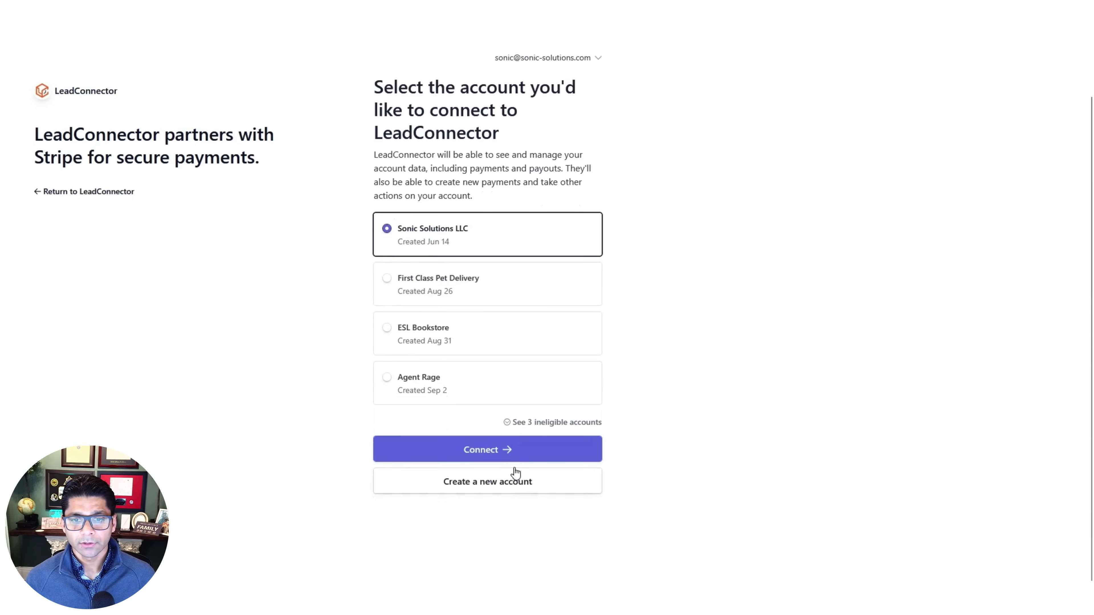
click(500, 453)
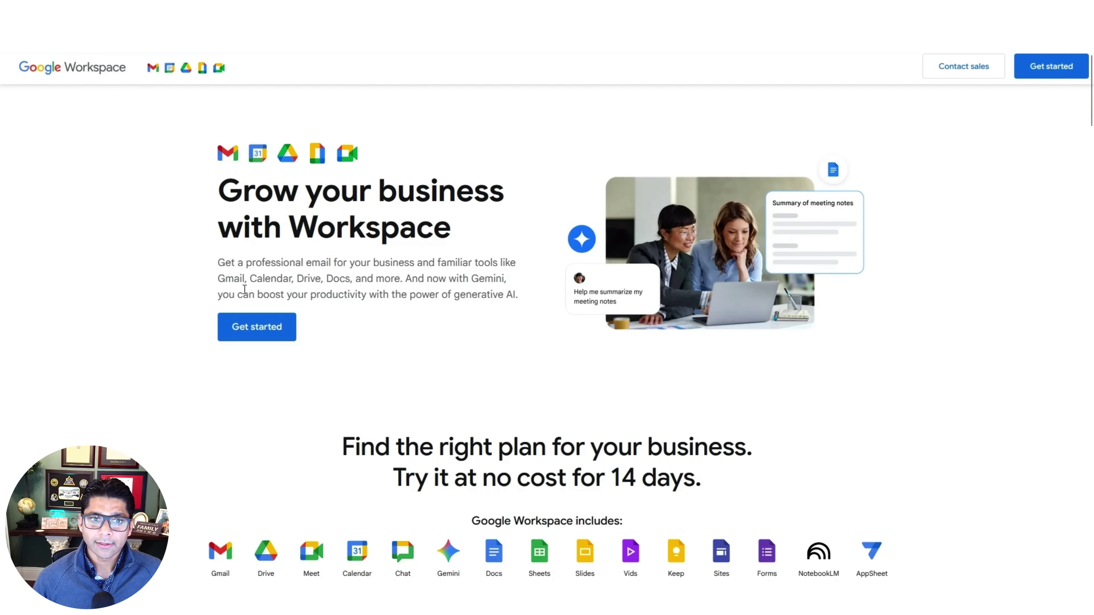
- Begin the Google Workspace signup with the employee count set to 'Just you'
click(255, 331)
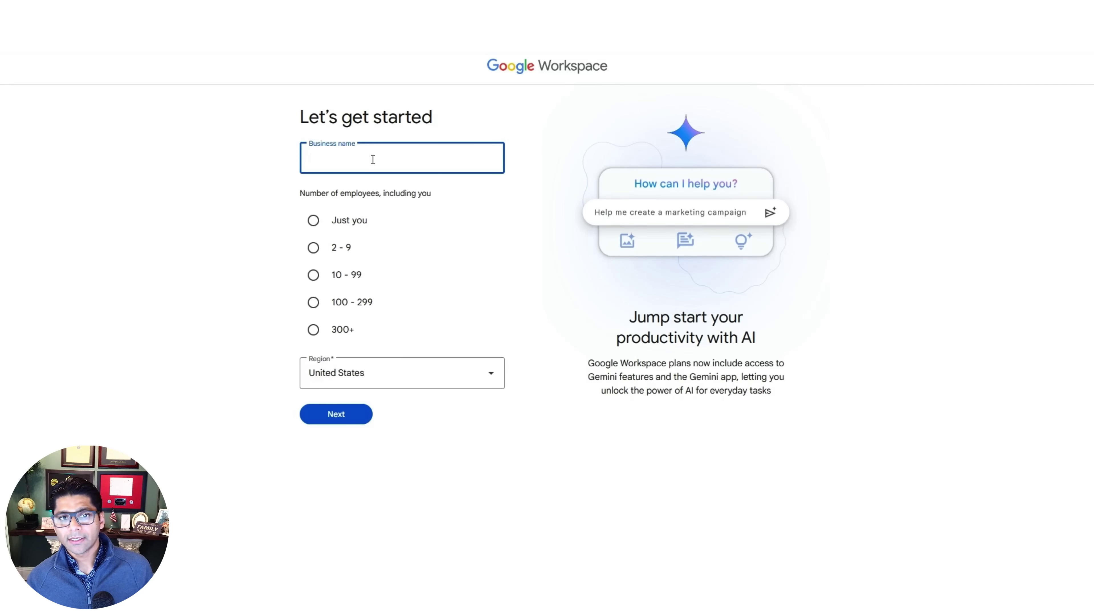
click(313, 220)
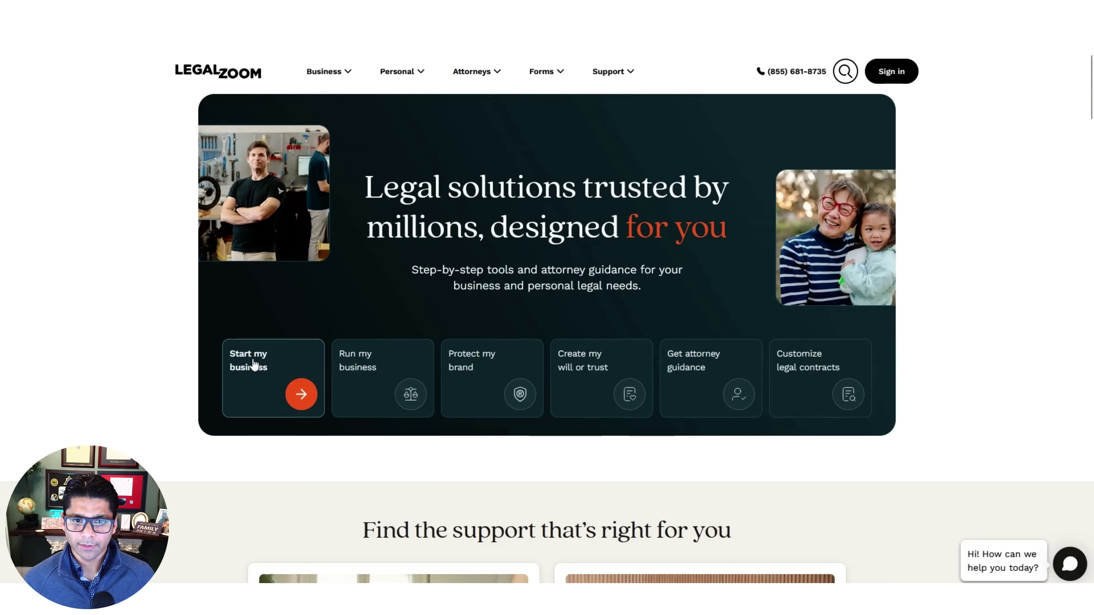
- Open LegalZoom's Start my business options and choose Start my LLC
click(301, 394)
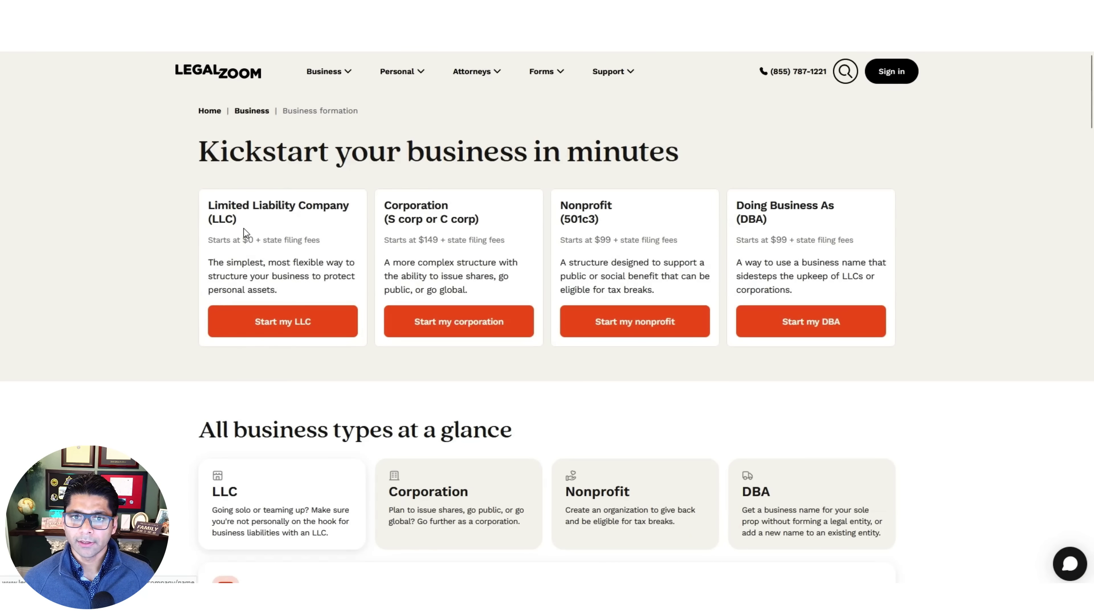
click(273, 332)
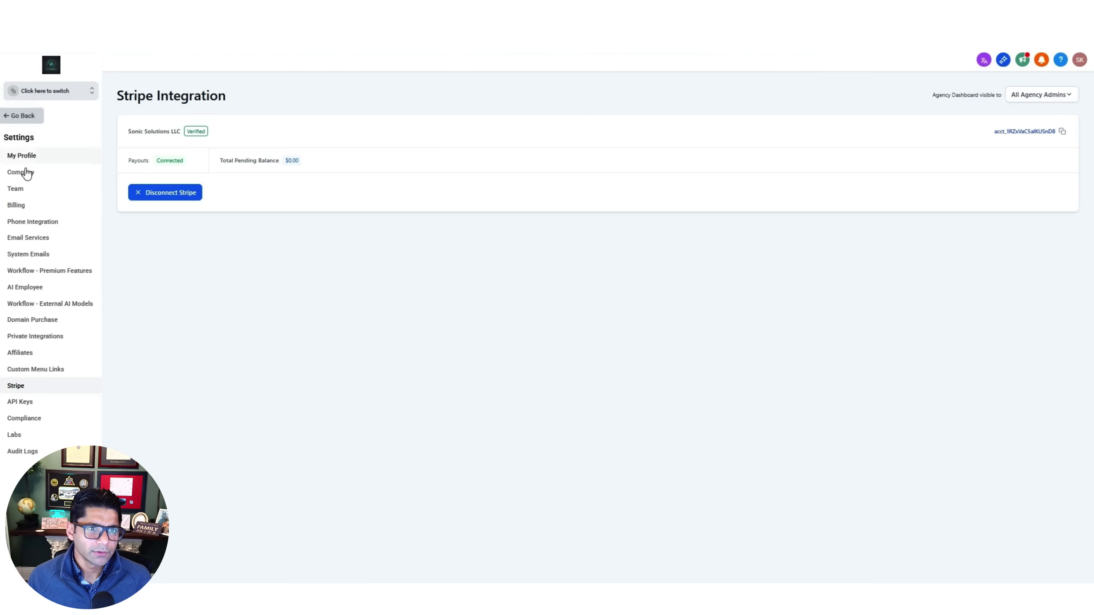
- Enter soniccombinator.com as the Whitelabel Domain in Company settings
click(17, 173)
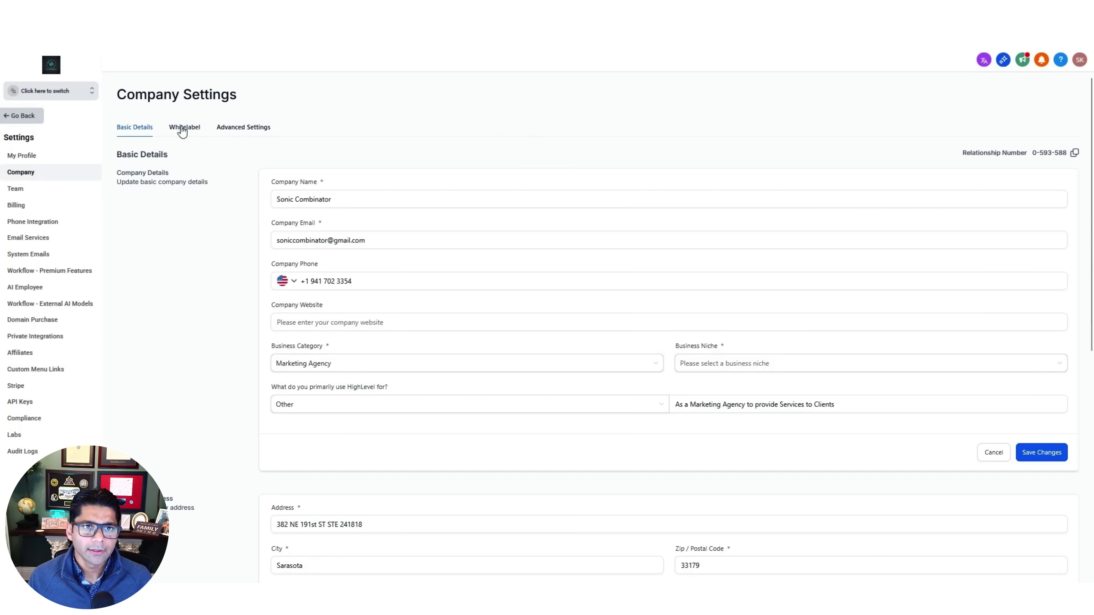
click(184, 128)
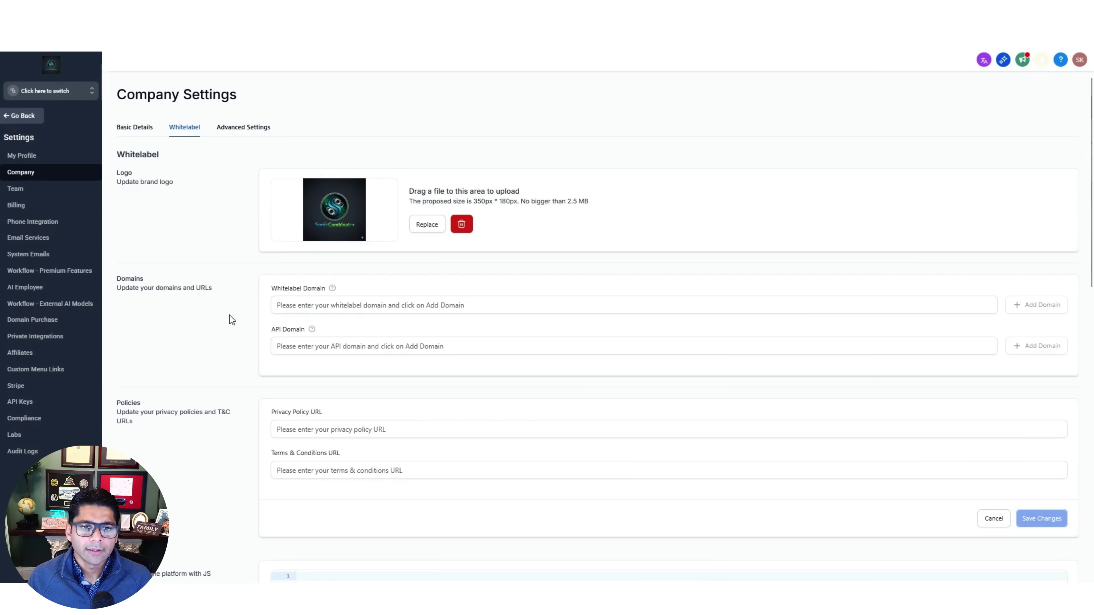
click(368, 306)
text(soniccombinator)
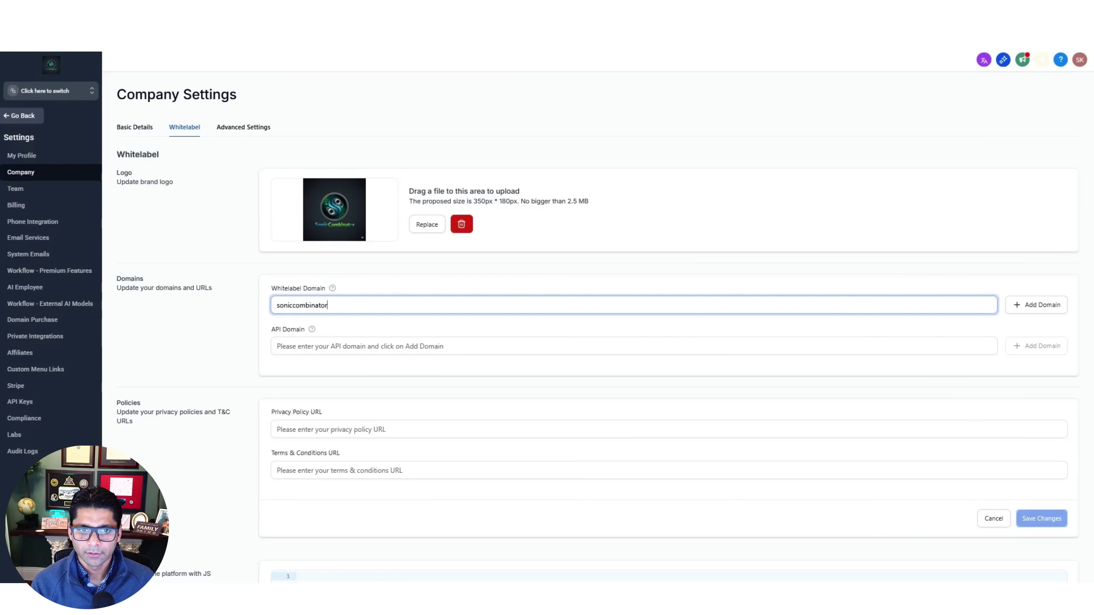
text(.com)
- Go to the Policies section's privacy policy and terms & conditions URL fields
scroll(726, 484, down, 1)
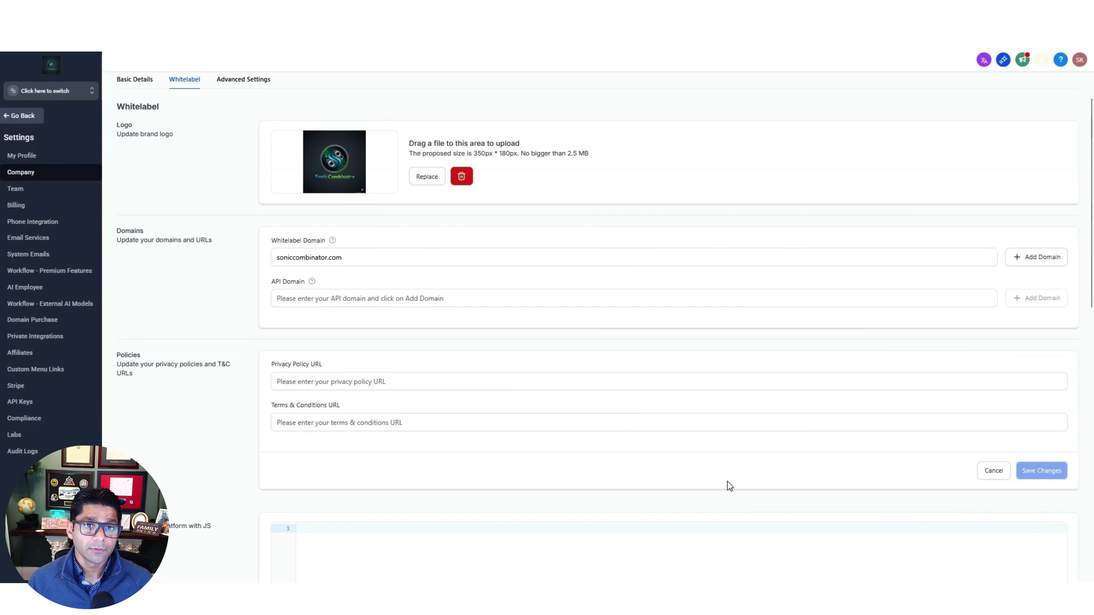
click(363, 382)
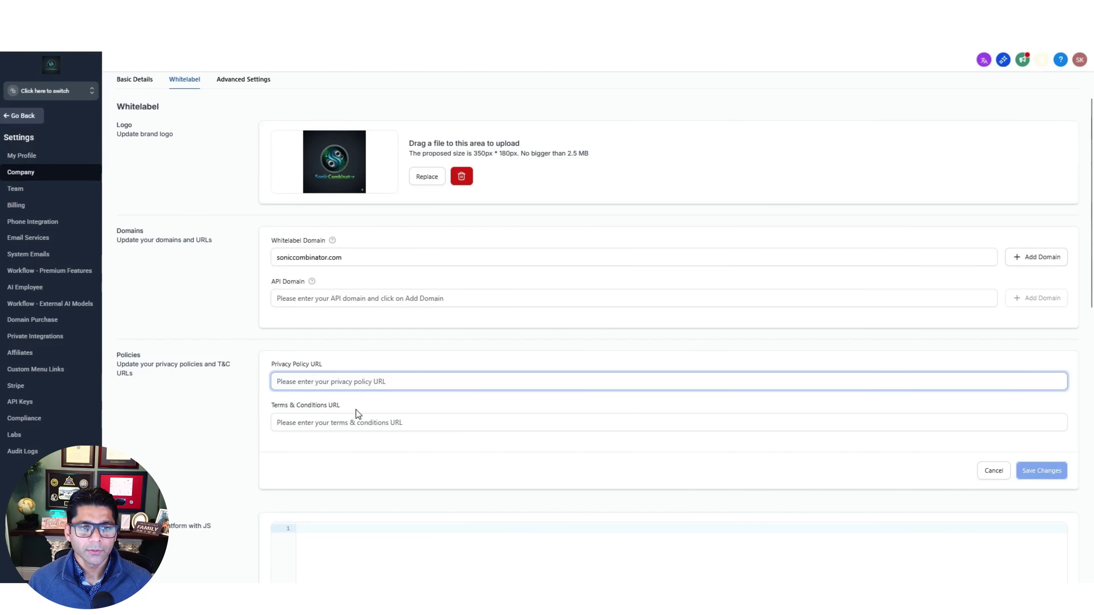
click(349, 427)
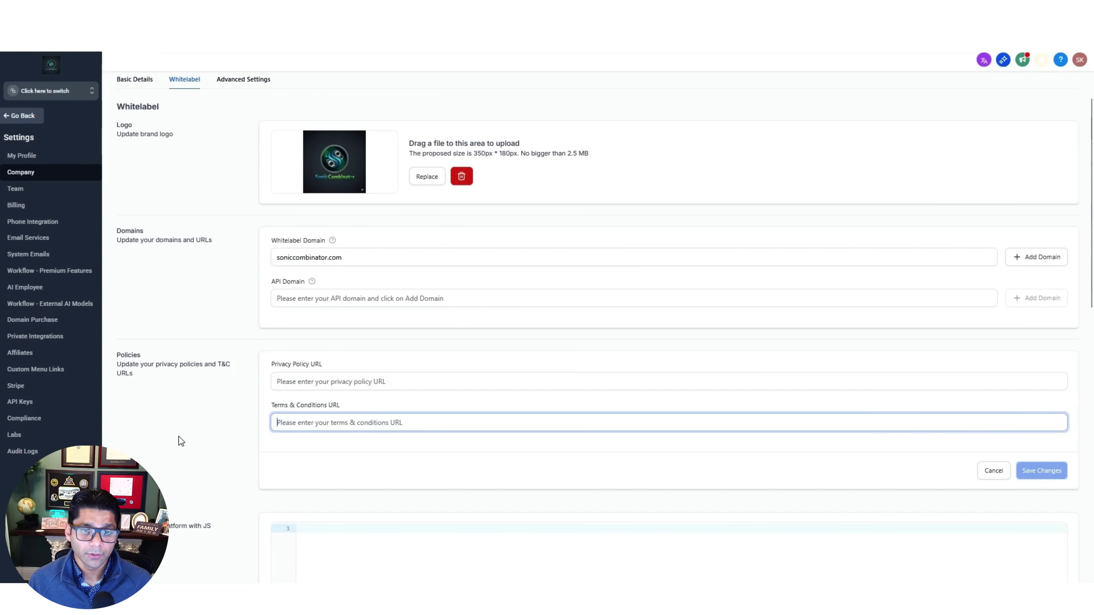
scroll(179, 449, down, 4)
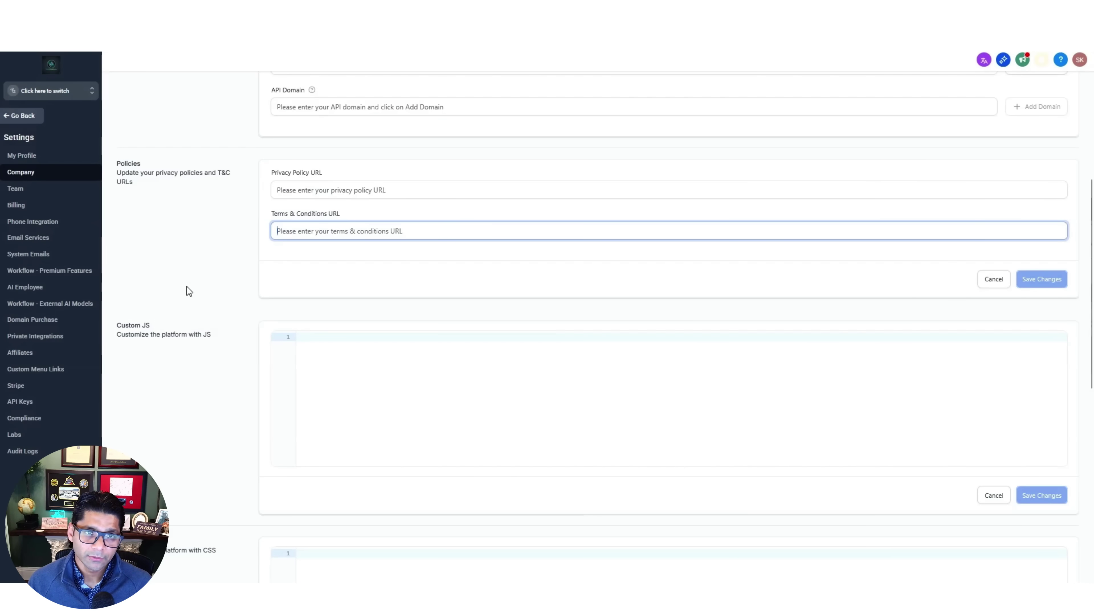
- Choose Dark Theme instead of the light default and save the company whitelabel settings
scroll(188, 297, down, 10)
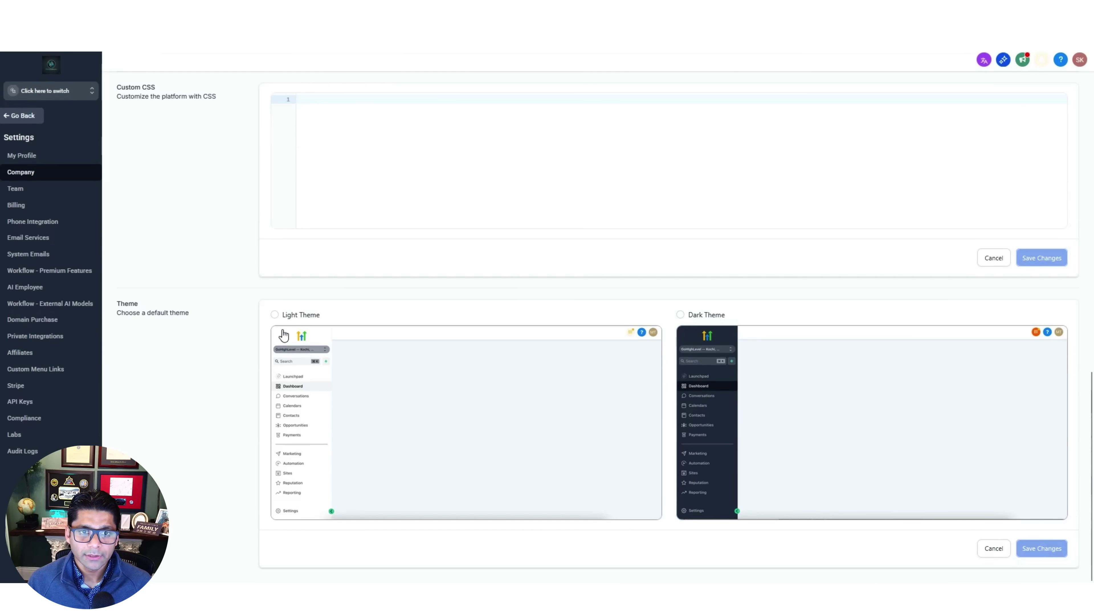
click(275, 315)
click(680, 315)
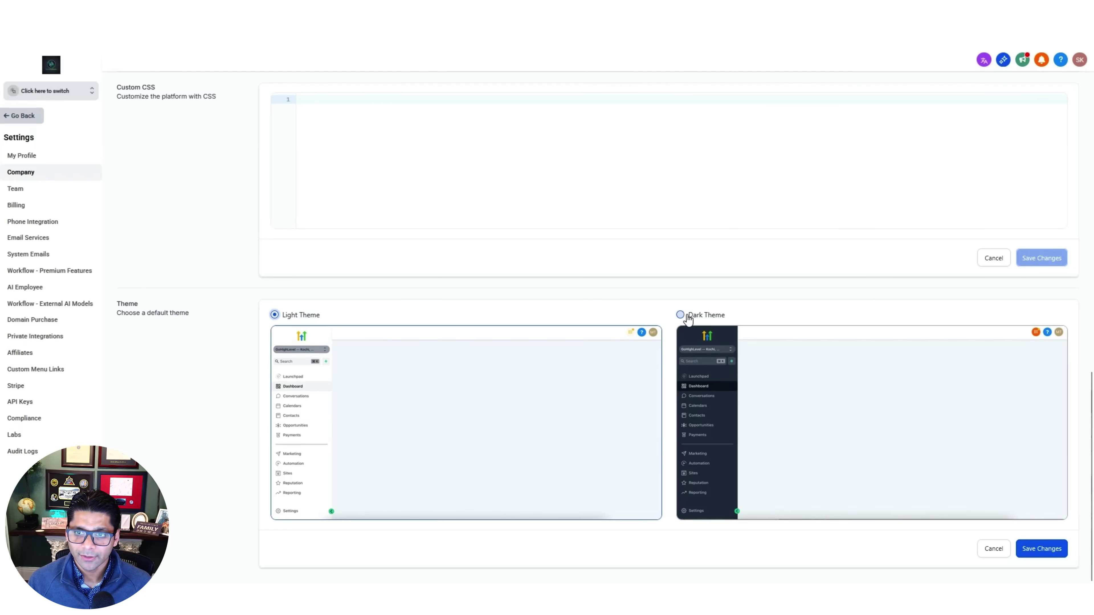
click(1044, 548)
scroll(506, 362, up, 15)
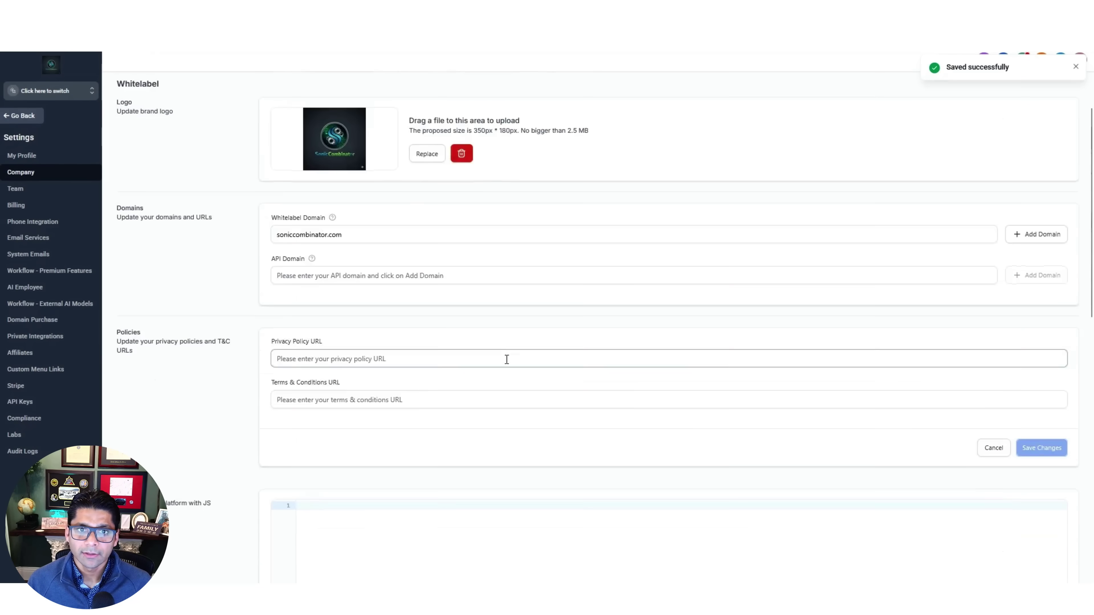
click(492, 352)
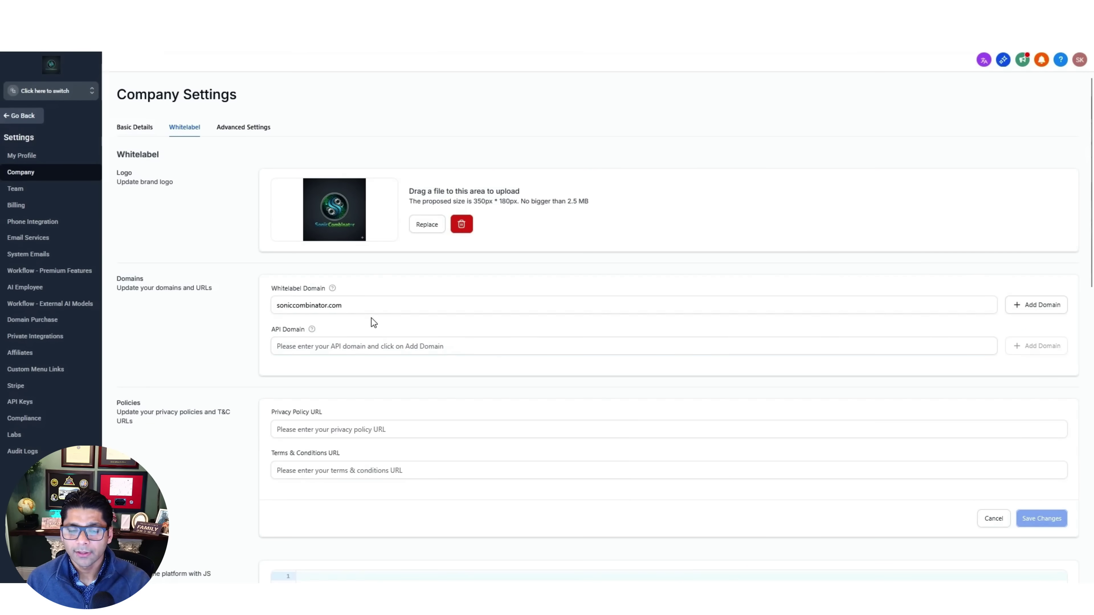
click(376, 309)
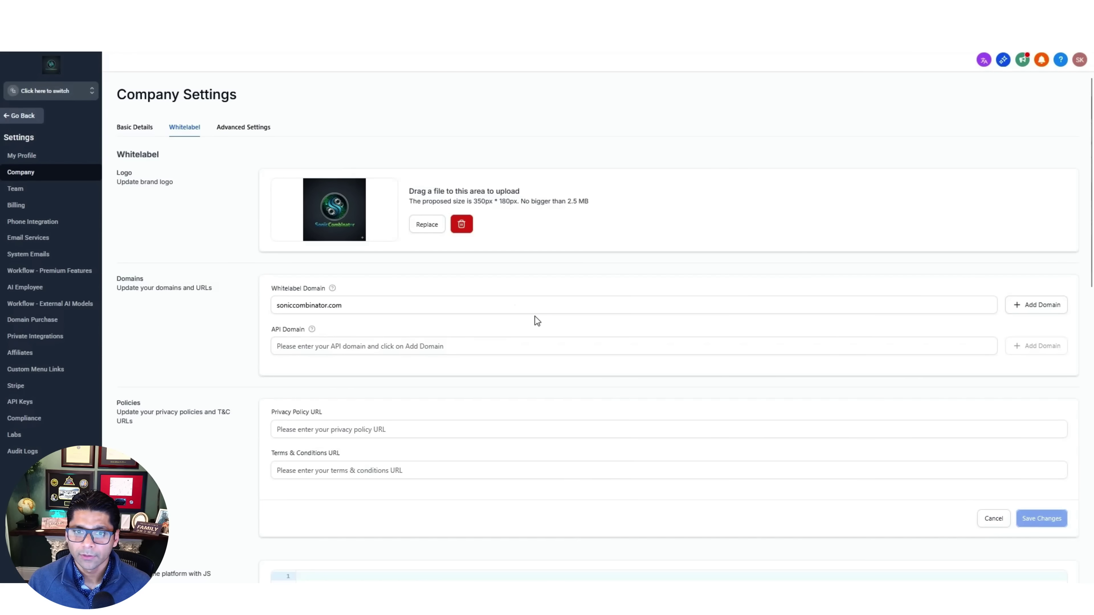